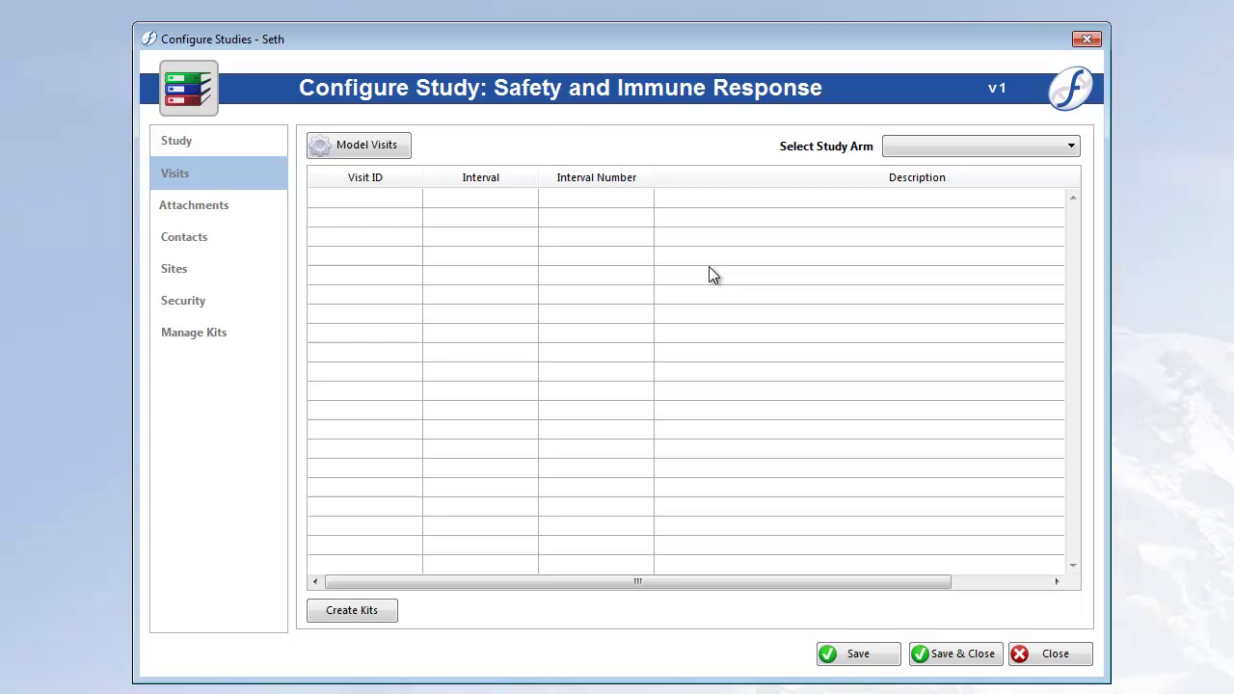
# - Open kit creation for the Baseline, Visit 02 and Visit 03 visits of study arm Active Group 1
pyautogui.click(925, 147)
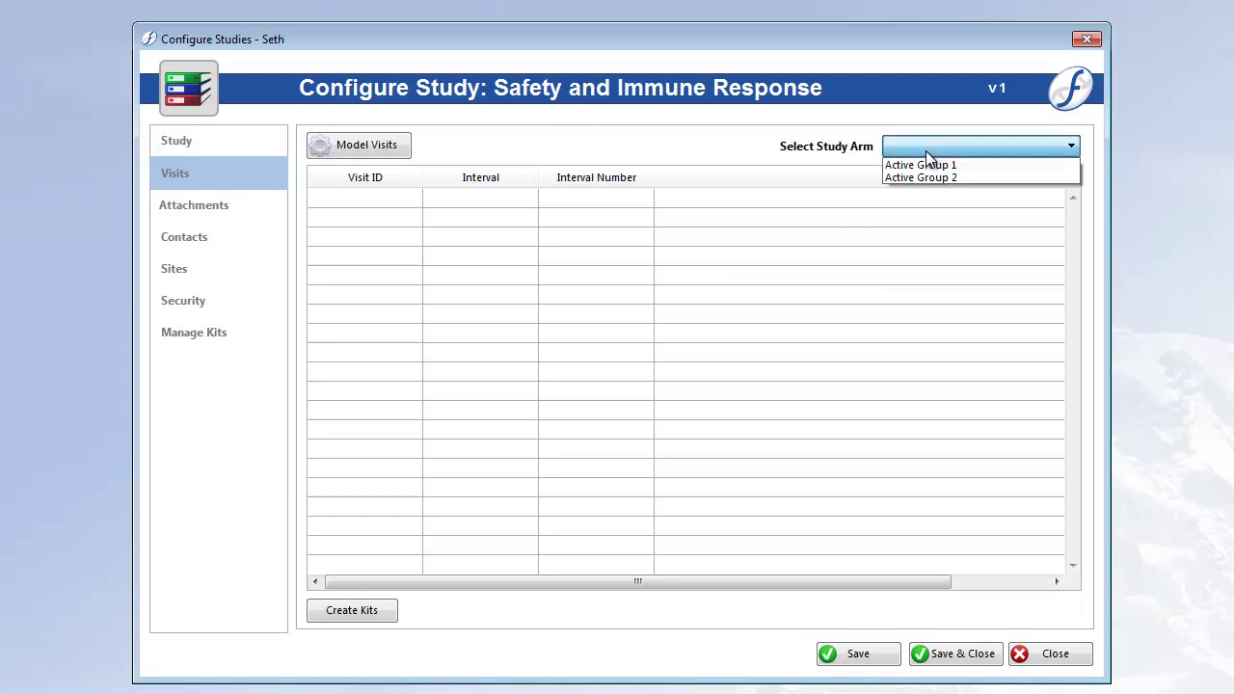
pyautogui.click(955, 166)
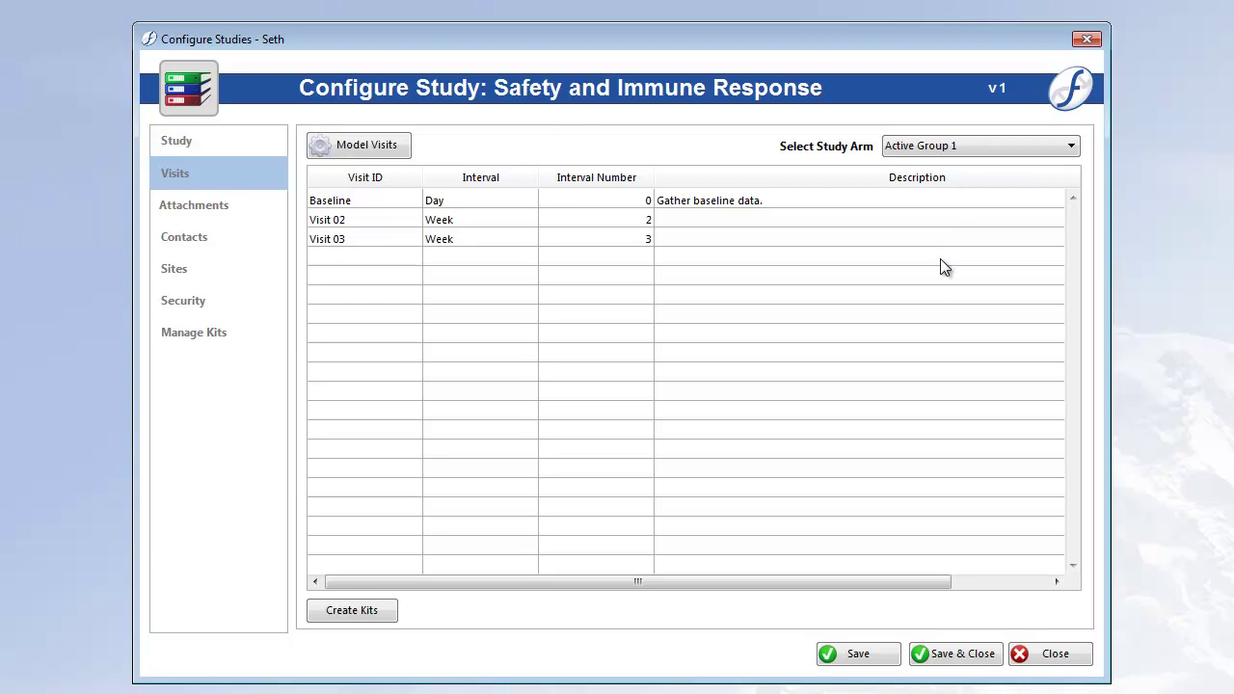
pyautogui.click(722, 206)
pyautogui.keyDown('shift'); pyautogui.click(686, 242); pyautogui.keyUp('shift')
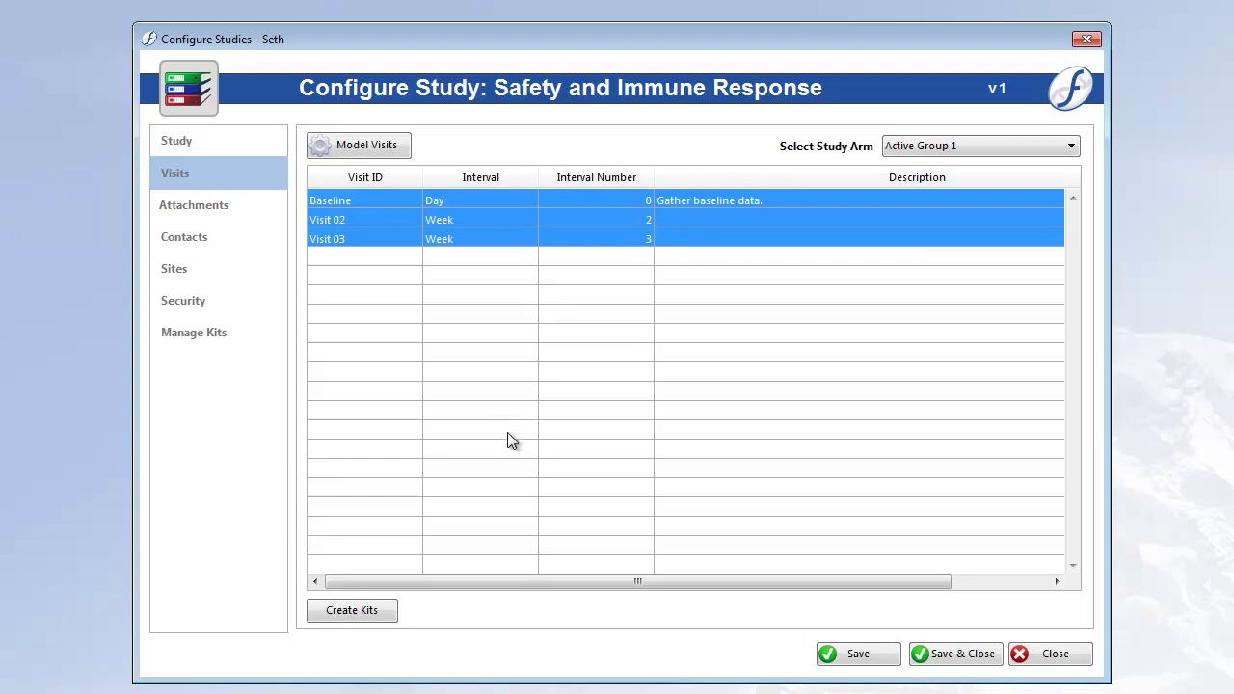
pyautogui.click(371, 610)
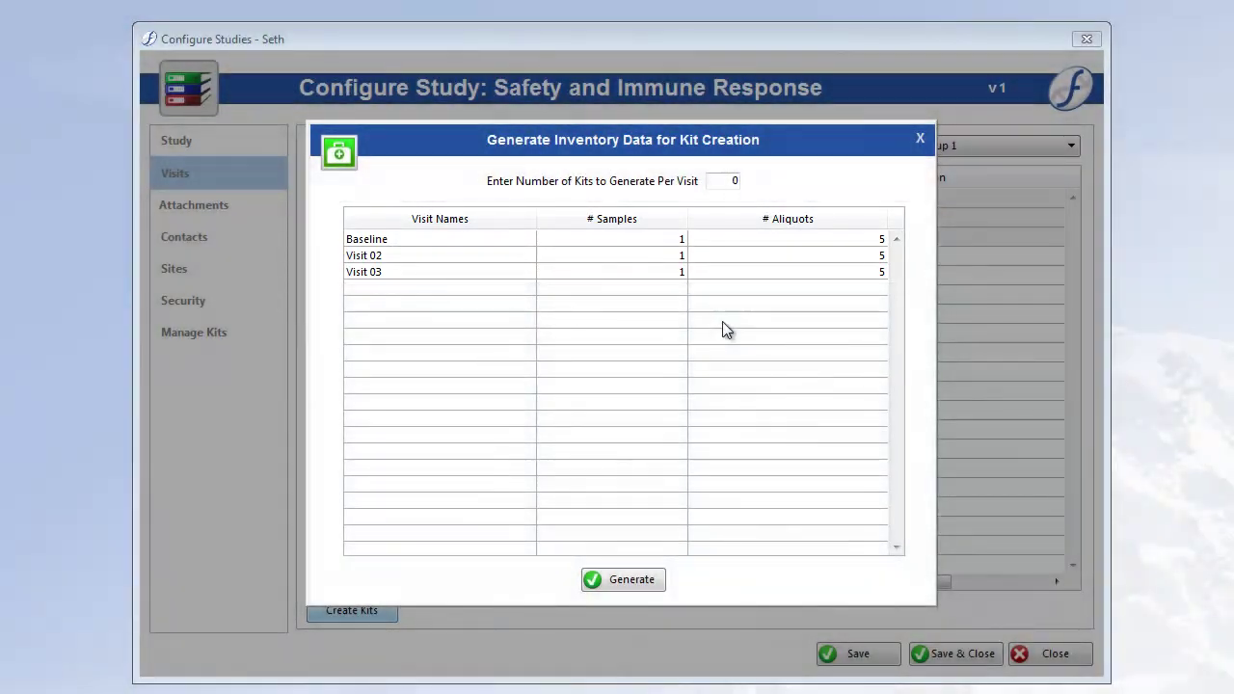
# - Set the number of kits per visit to 20 and generate the kit inventory data
pyautogui.click(717, 182)
pyautogui.press('BackSpace')
pyautogui.write('20')
pyautogui.click(641, 580)
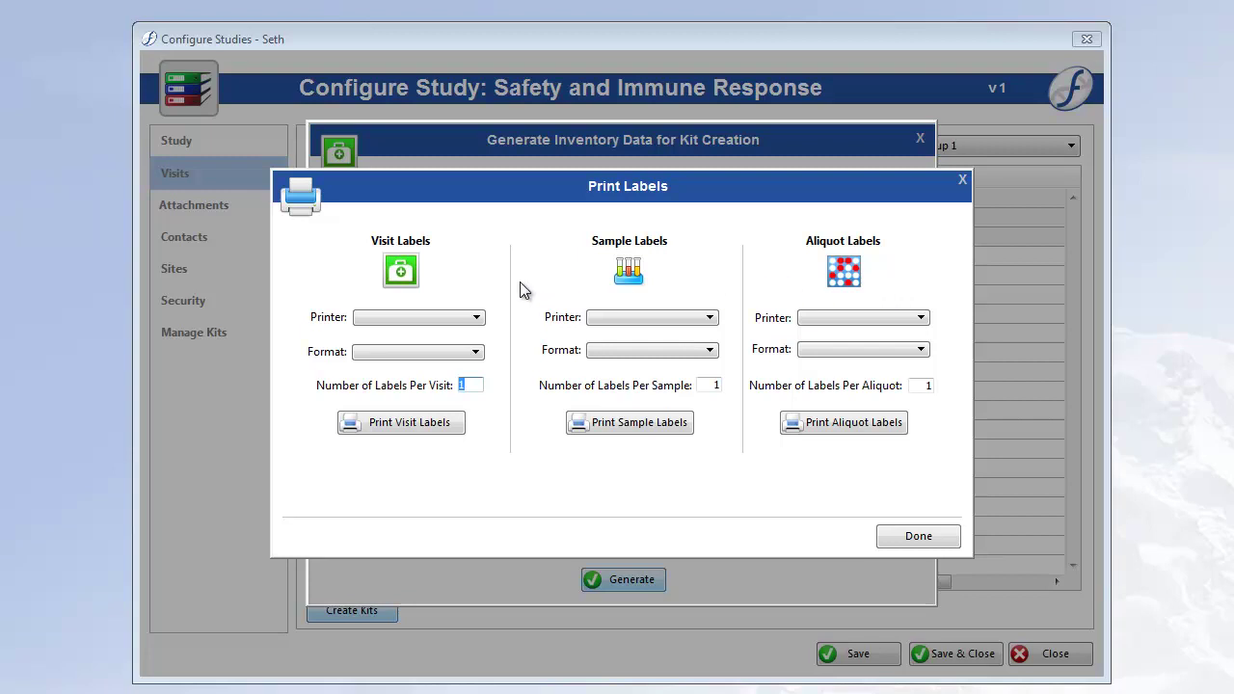
# - Print one label per visit using Microsoft XPS Document Writer and the Seth Visit Kits format, and finish label printing
pyautogui.click(475, 319)
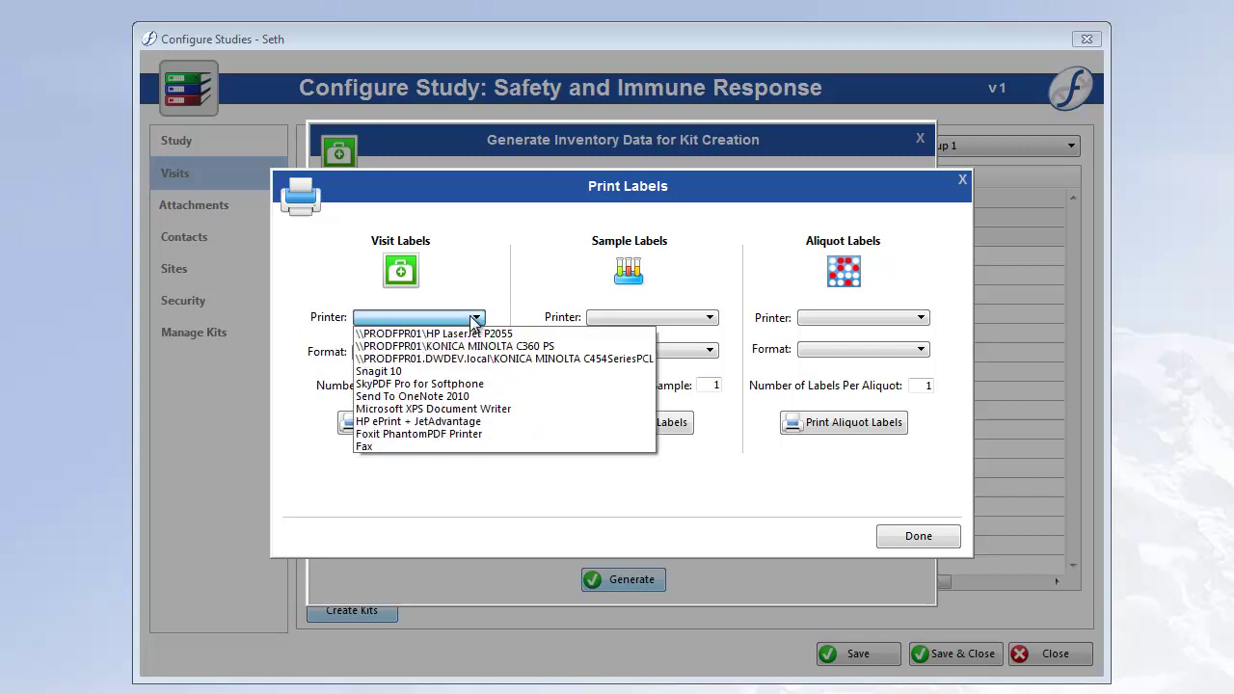
pyautogui.click(456, 406)
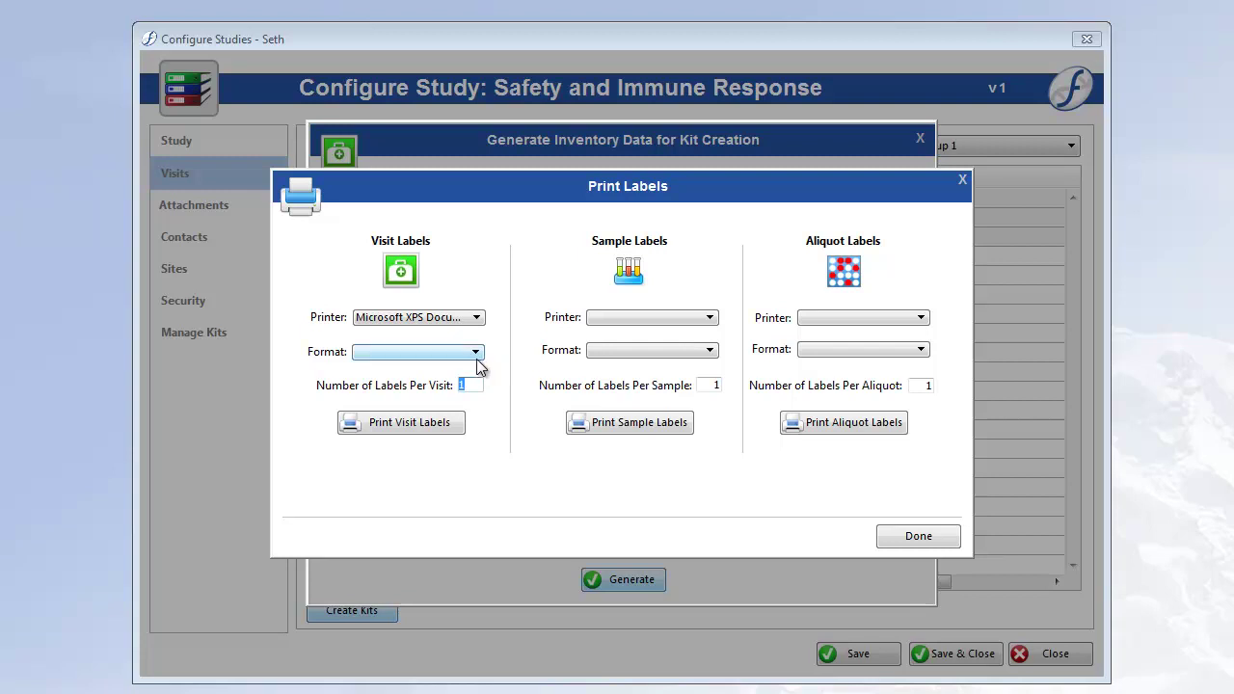
pyautogui.click(475, 352)
pyautogui.click(452, 508)
pyautogui.click(484, 385)
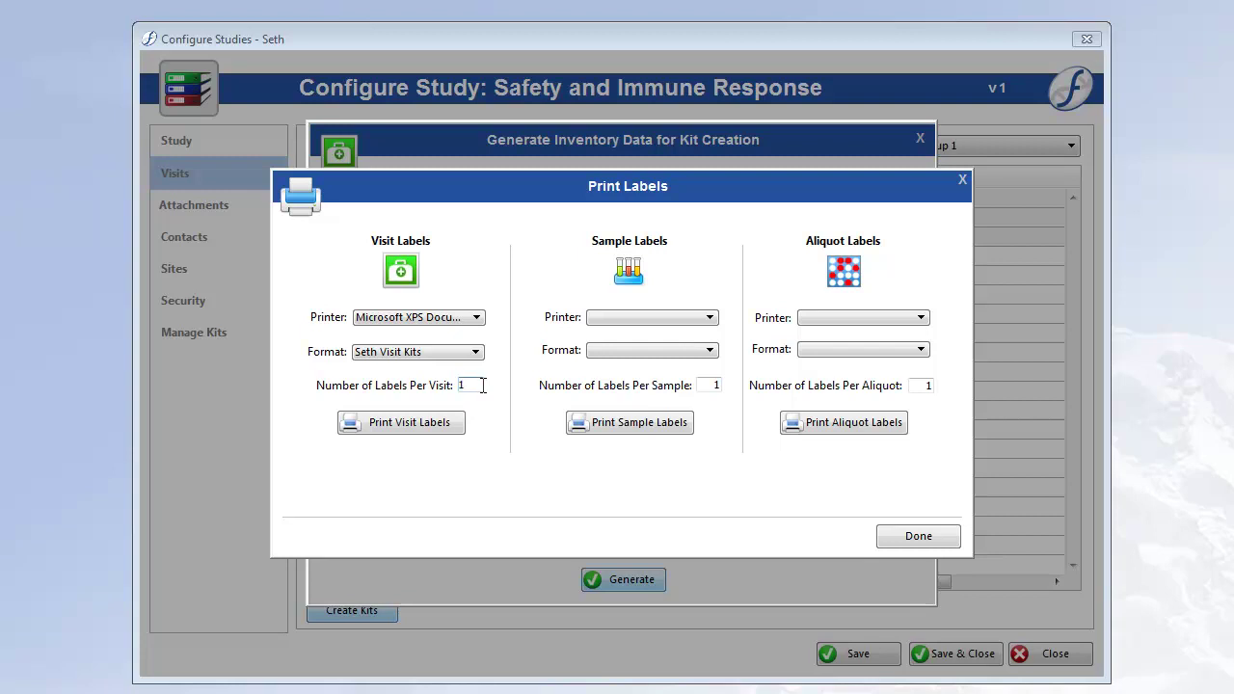
pyautogui.click(395, 431)
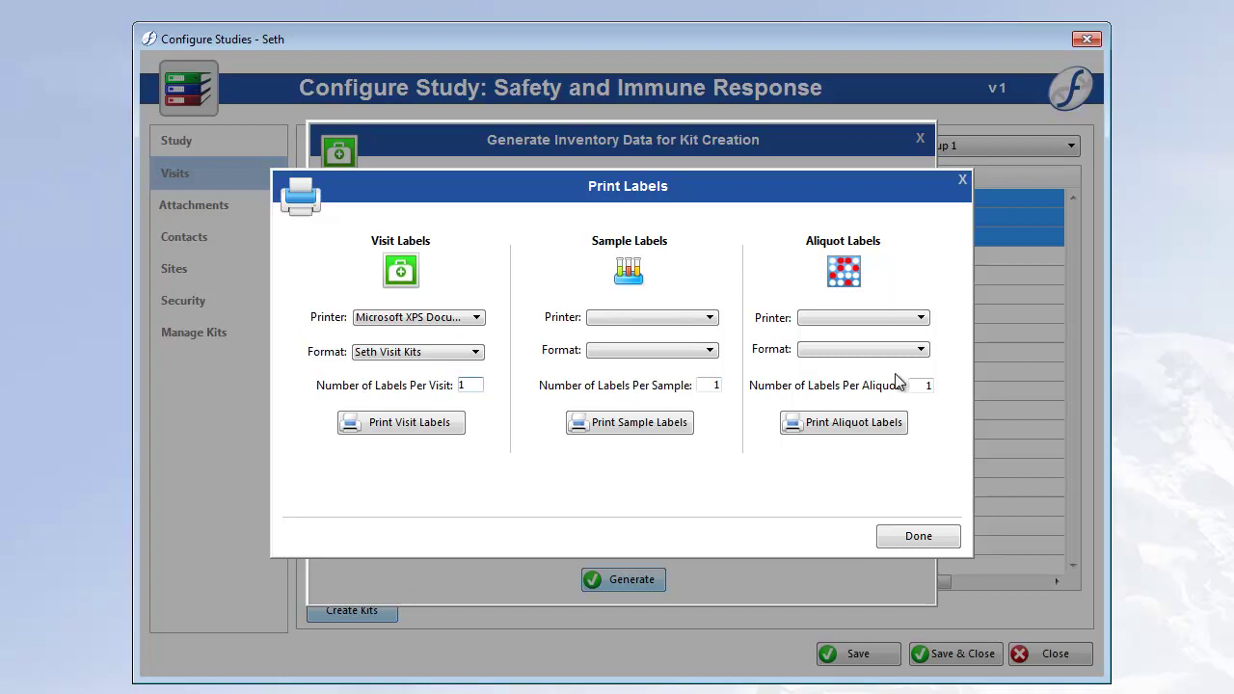
pyautogui.click(921, 538)
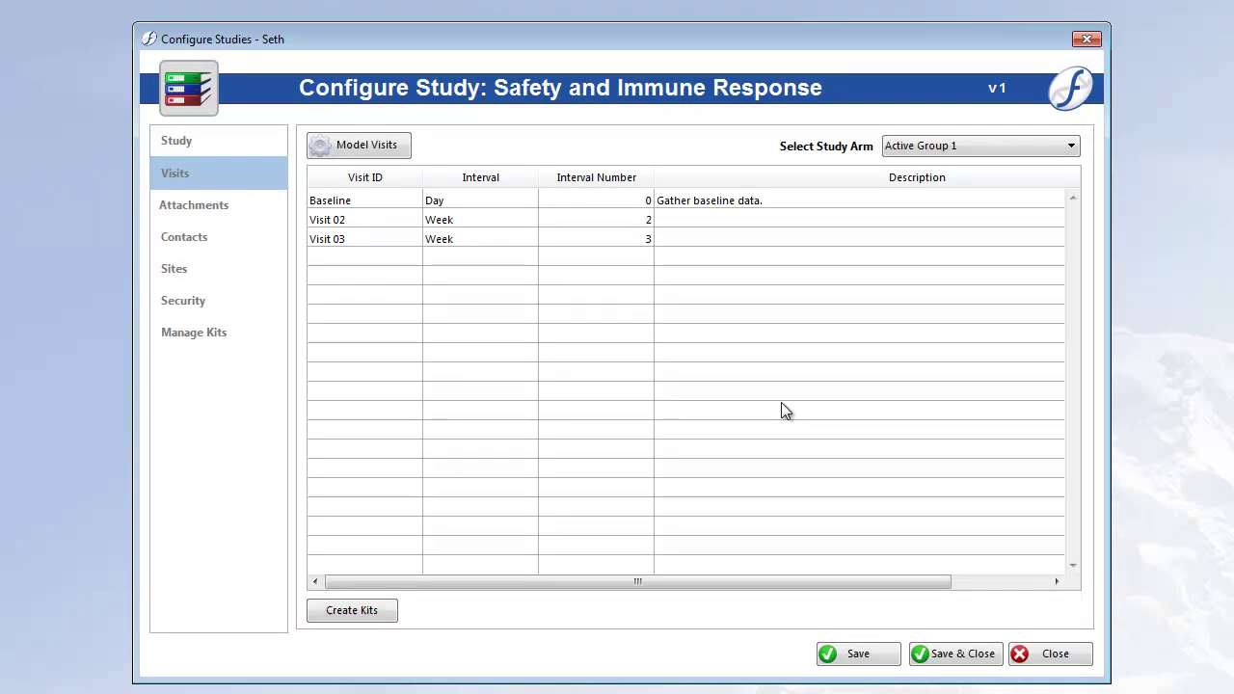
# - Review the study's managed kits and the label printing options for Active Group 1's Baseline, Visit 02 and Visit 03 kits
pyautogui.click(226, 340)
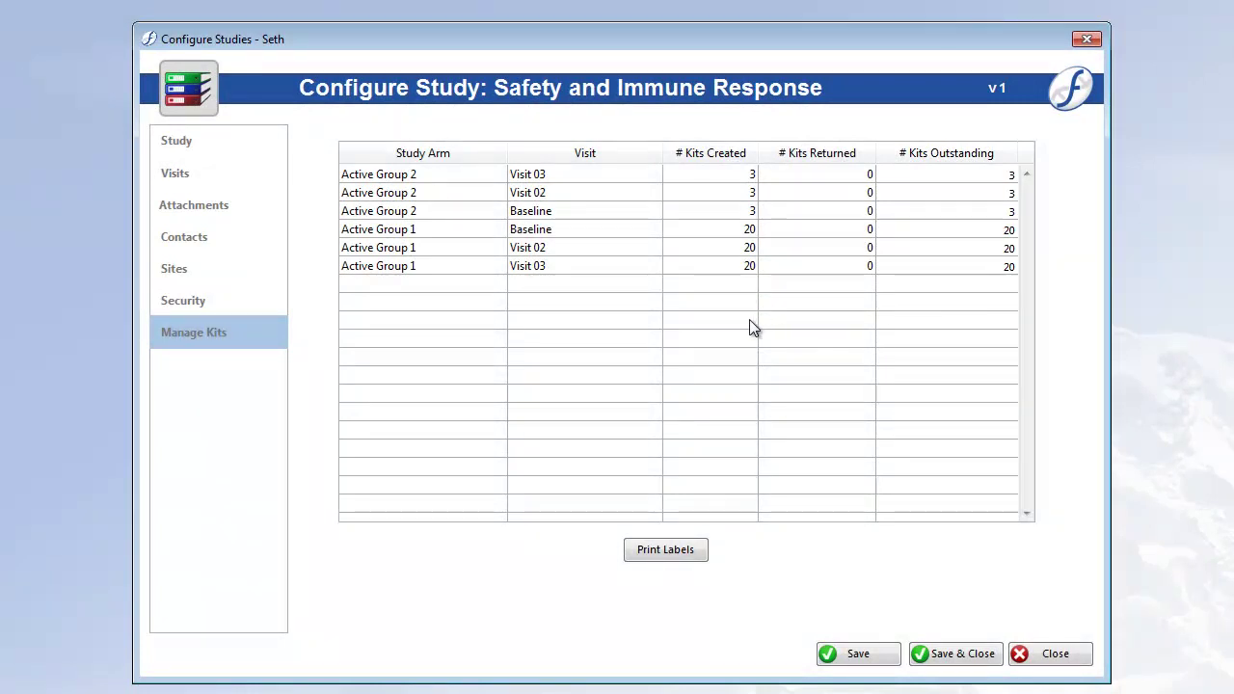
pyautogui.click(489, 233)
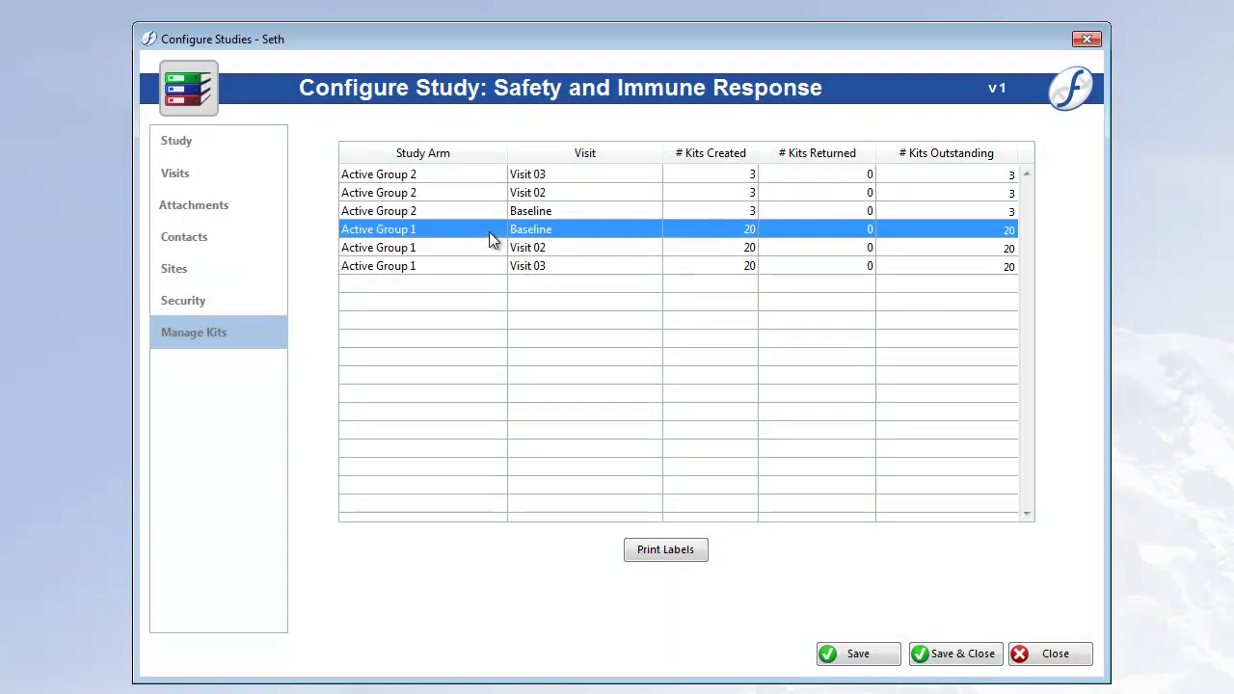
pyautogui.keyDown('shift'); pyautogui.click(486, 271); pyautogui.keyUp('shift')
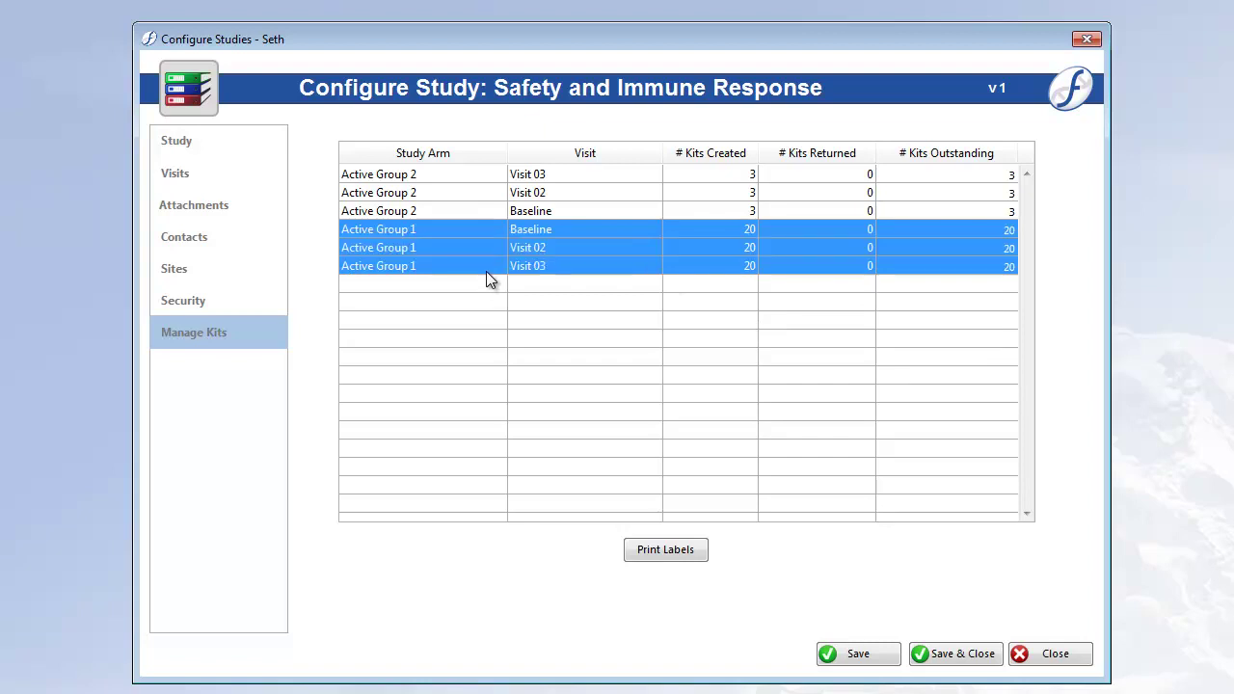
pyautogui.click(665, 550)
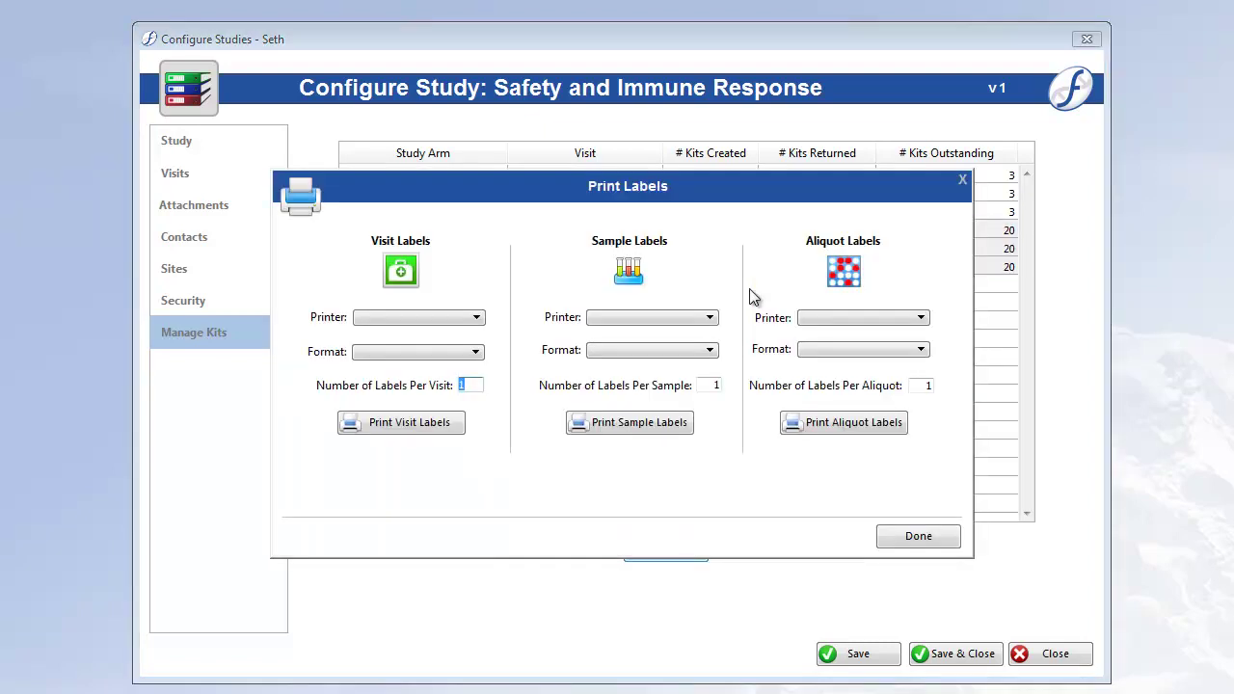
pyautogui.click(935, 542)
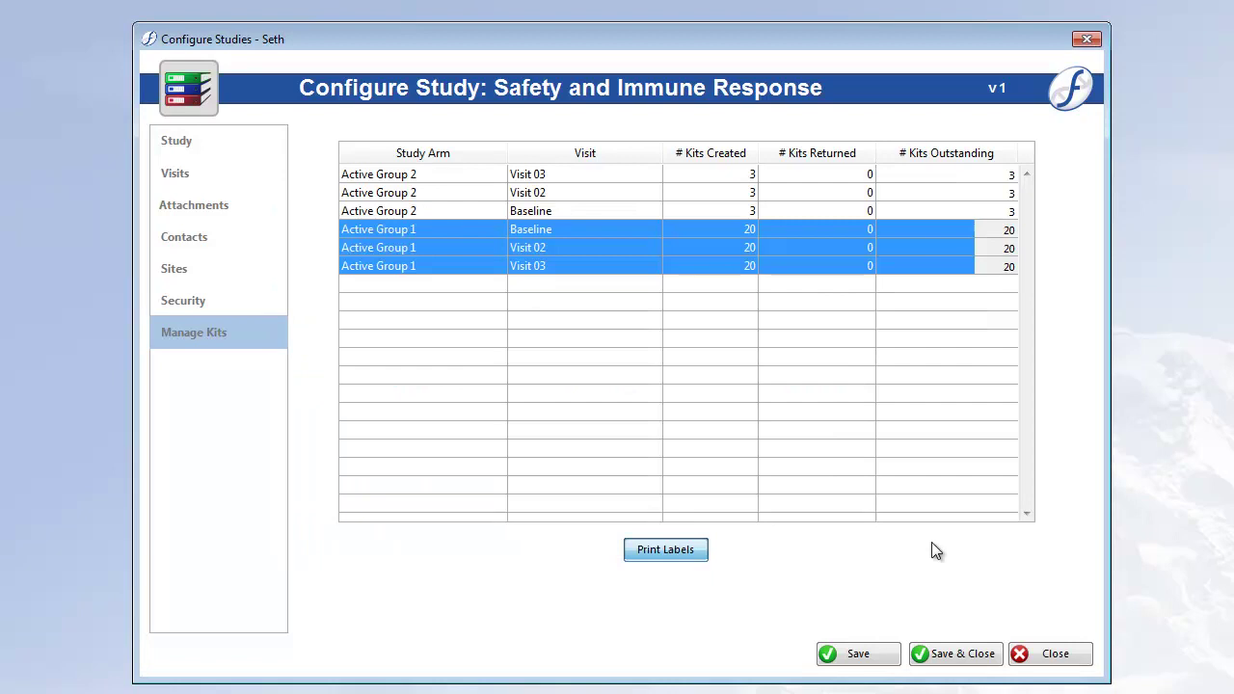
# - Close the Safety and Immune Response study configuration, the studies list and Study Management
pyautogui.click(1054, 654)
pyautogui.click(647, 399)
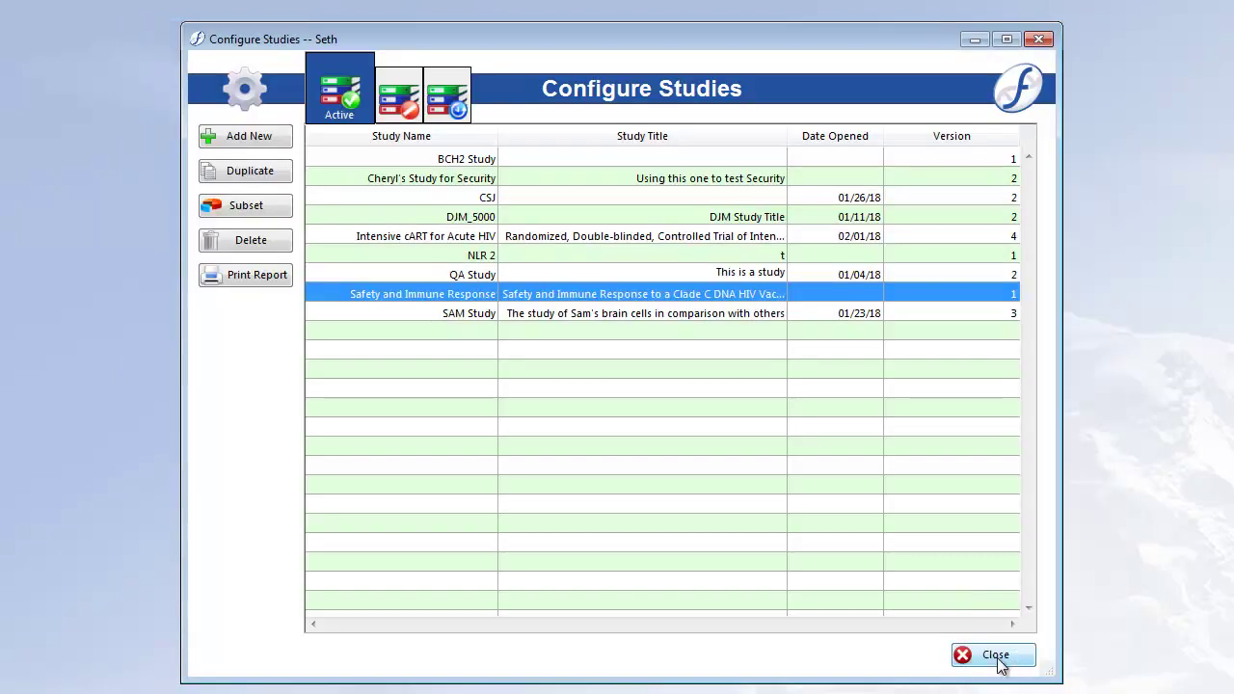
pyautogui.click(983, 654)
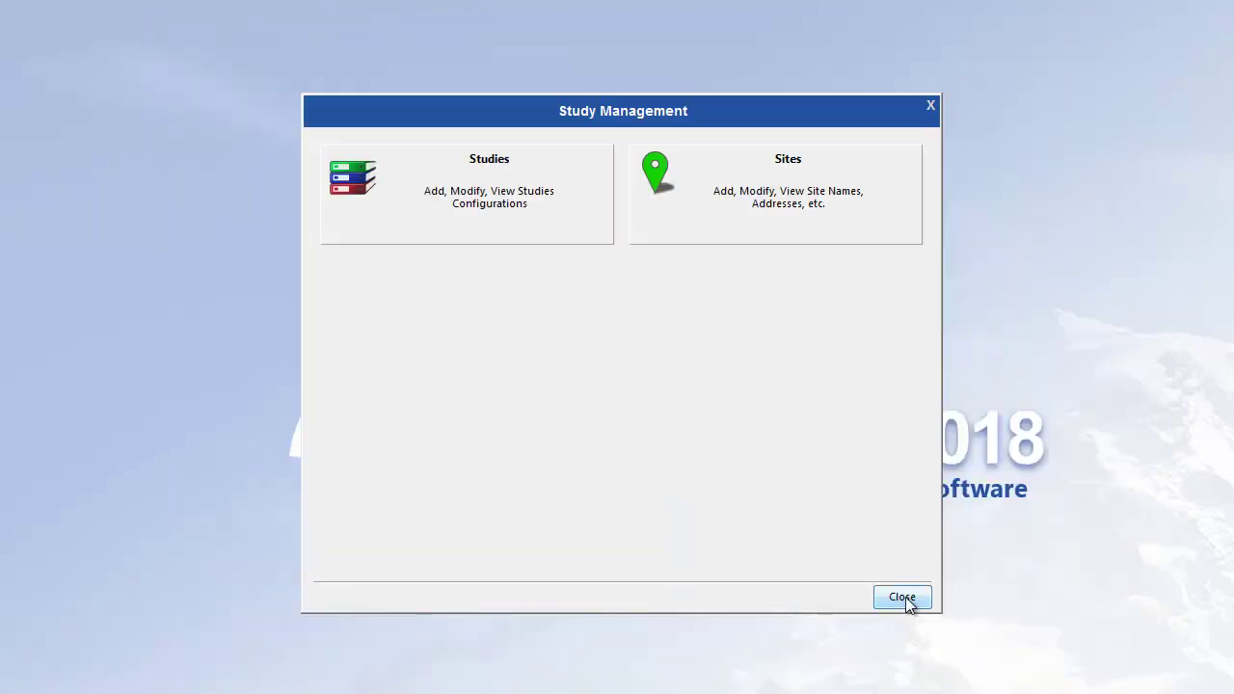
pyautogui.click(904, 597)
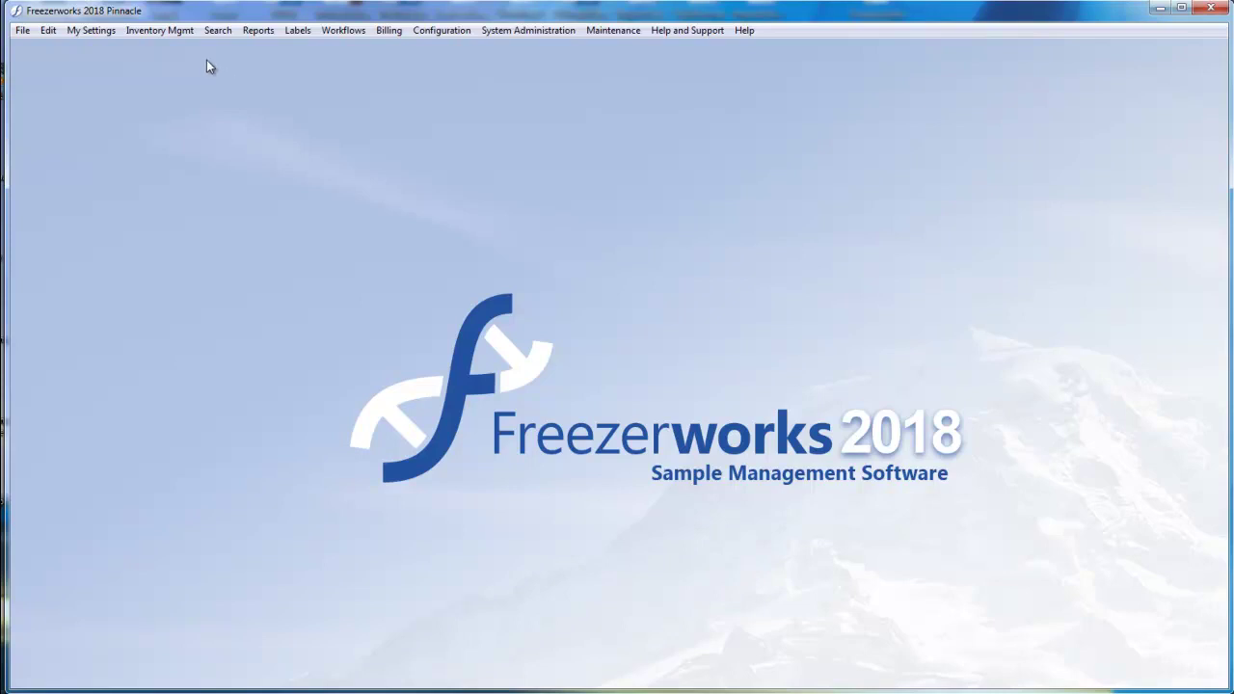
# - Start creating kits by date range for visits expected from 05/13/2018 to 05/20/2018
pyautogui.click(159, 30)
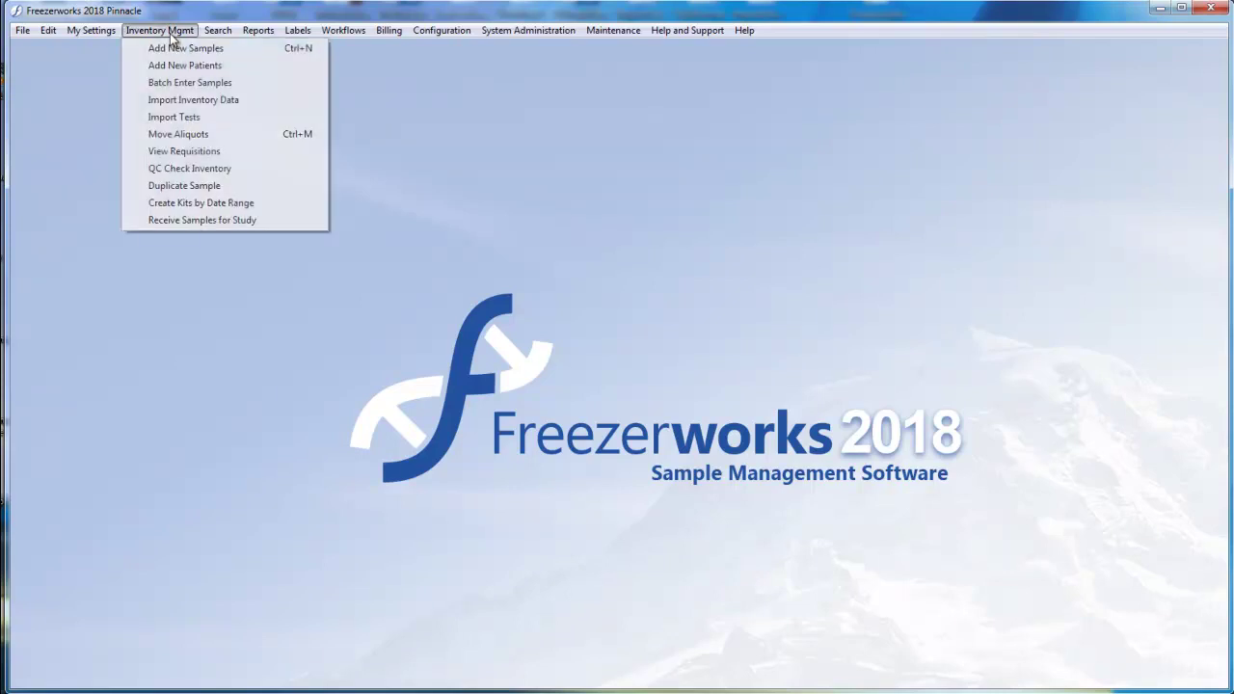
pyautogui.click(285, 203)
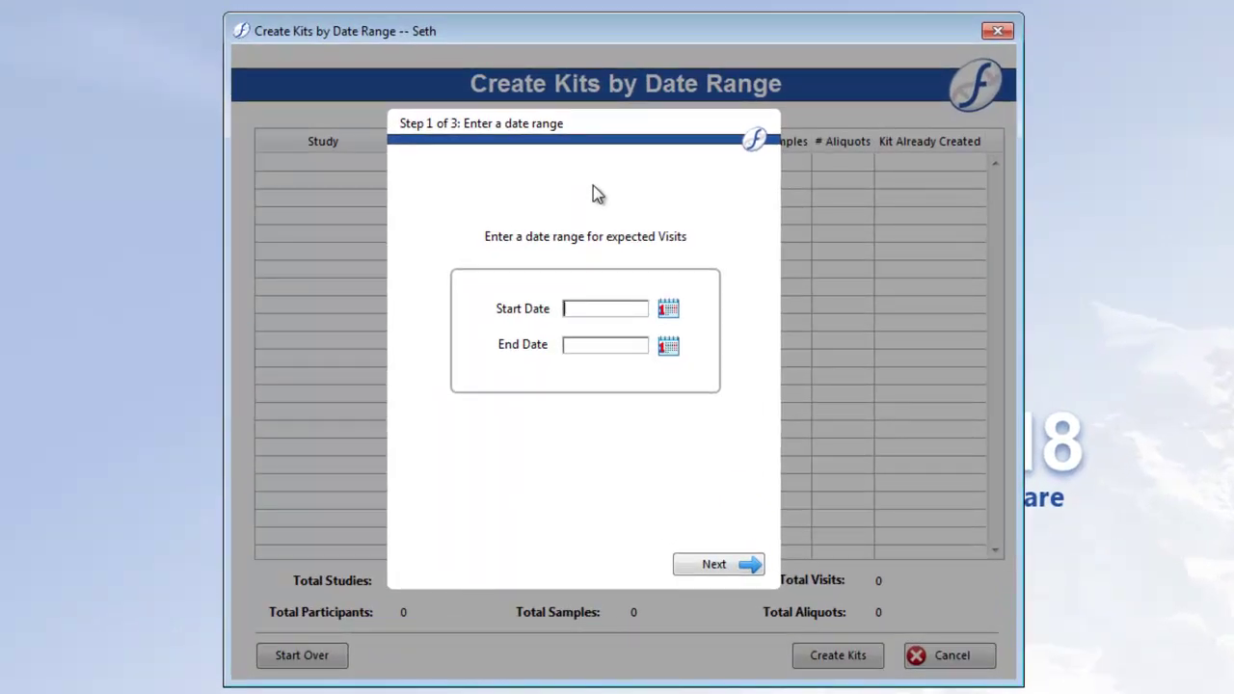
pyautogui.click(665, 310)
pyautogui.click(684, 395)
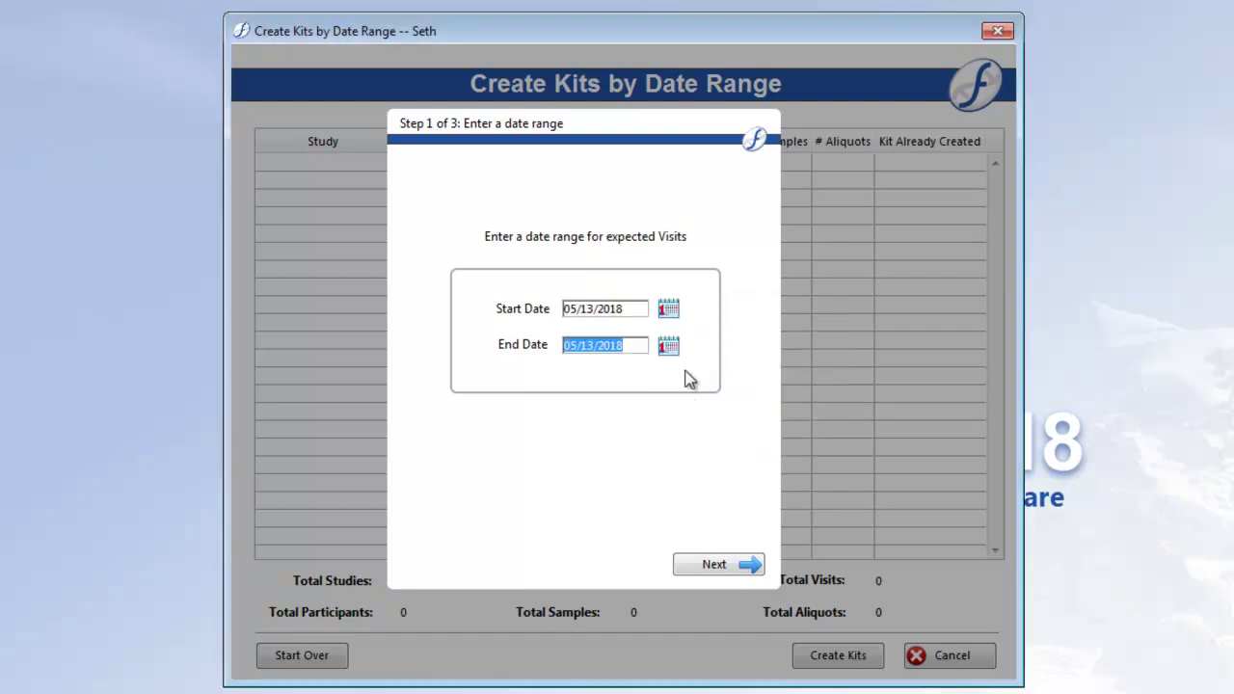
pyautogui.click(666, 346)
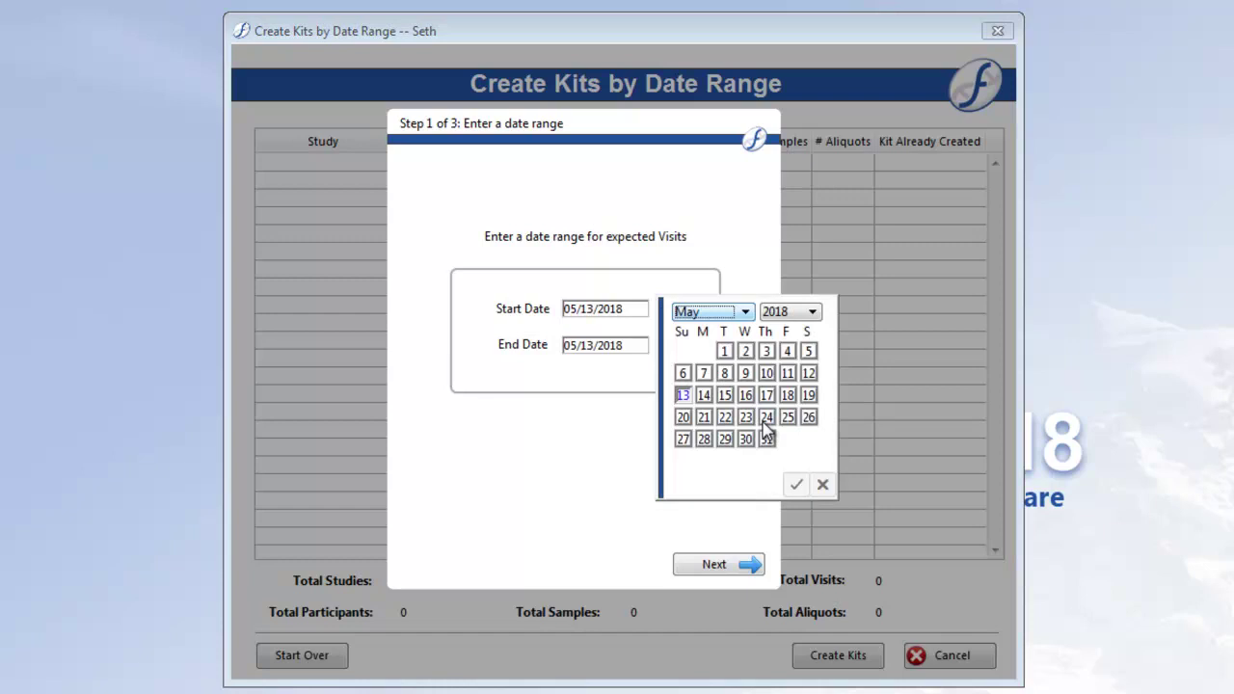
pyautogui.click(685, 417)
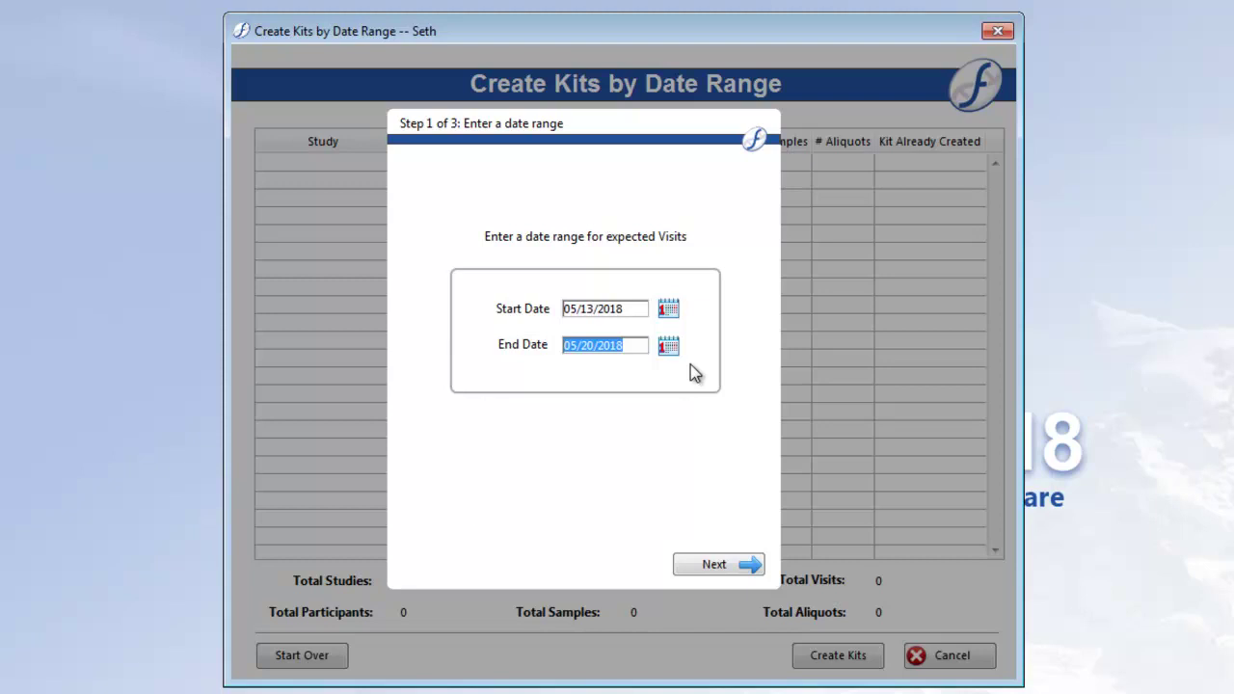
pyautogui.click(723, 561)
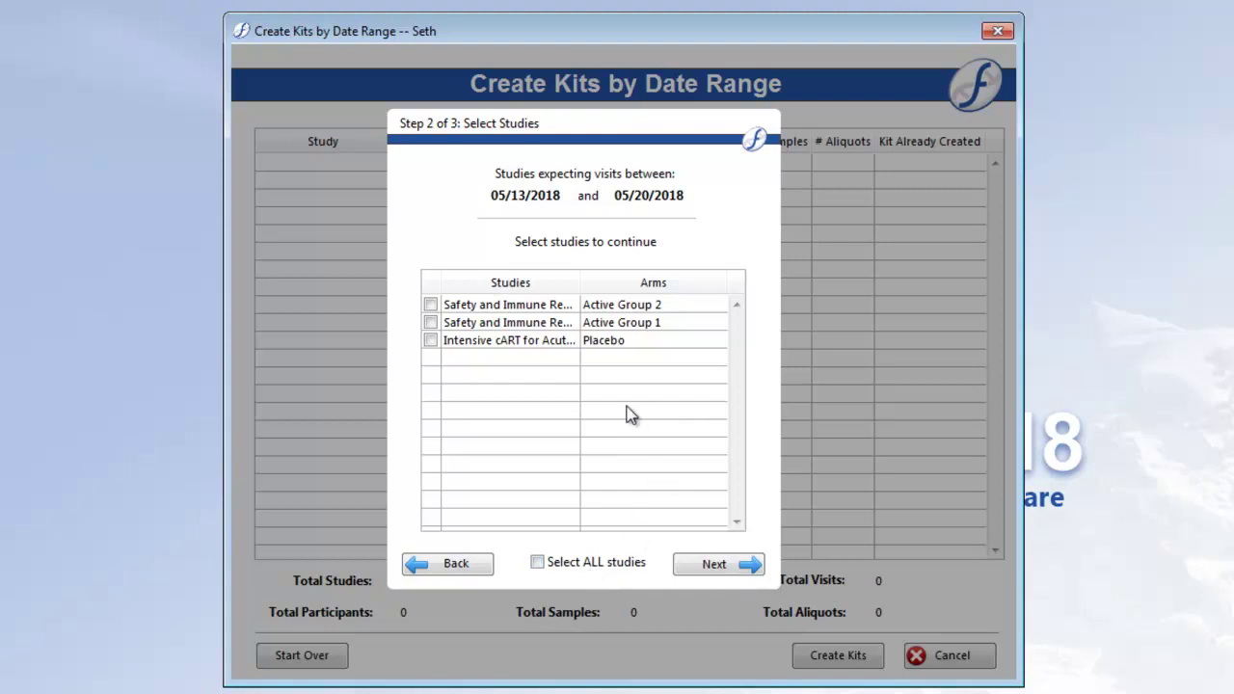
# - Create kits for all patients expecting visits in Active Group 1 of the Safety and Immune Response study
pyautogui.click(430, 323)
pyautogui.click(722, 565)
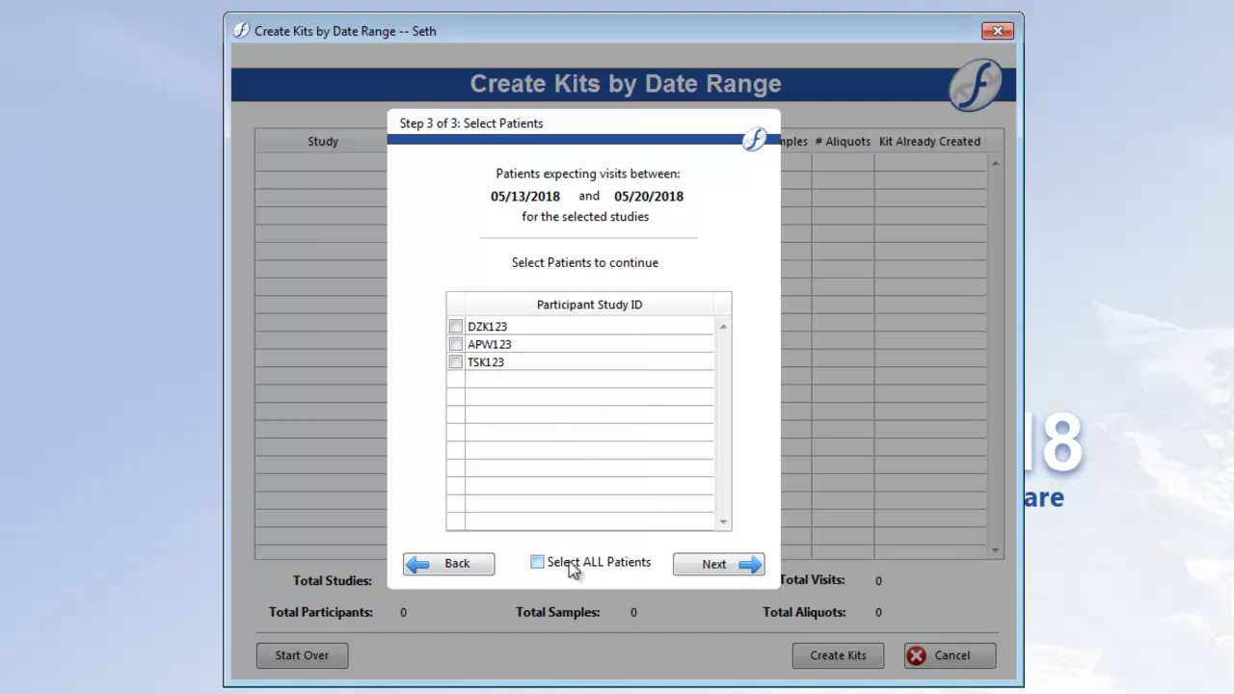
pyautogui.click(538, 564)
pyautogui.click(714, 564)
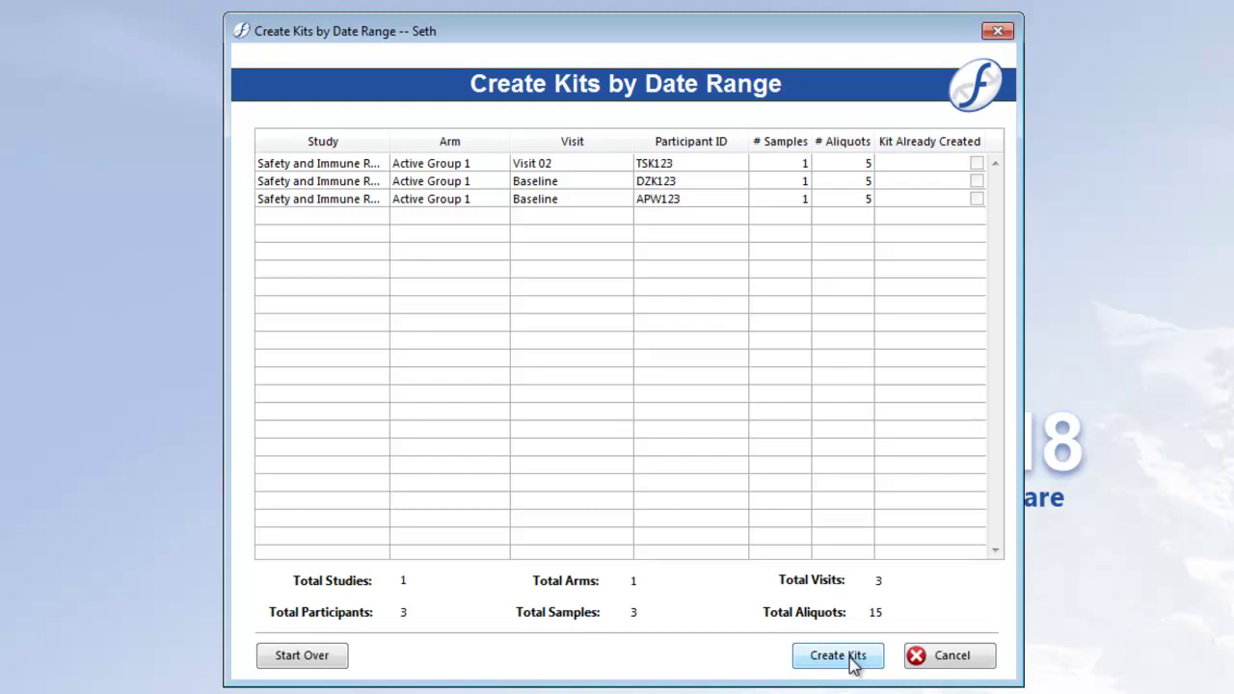
pyautogui.click(853, 665)
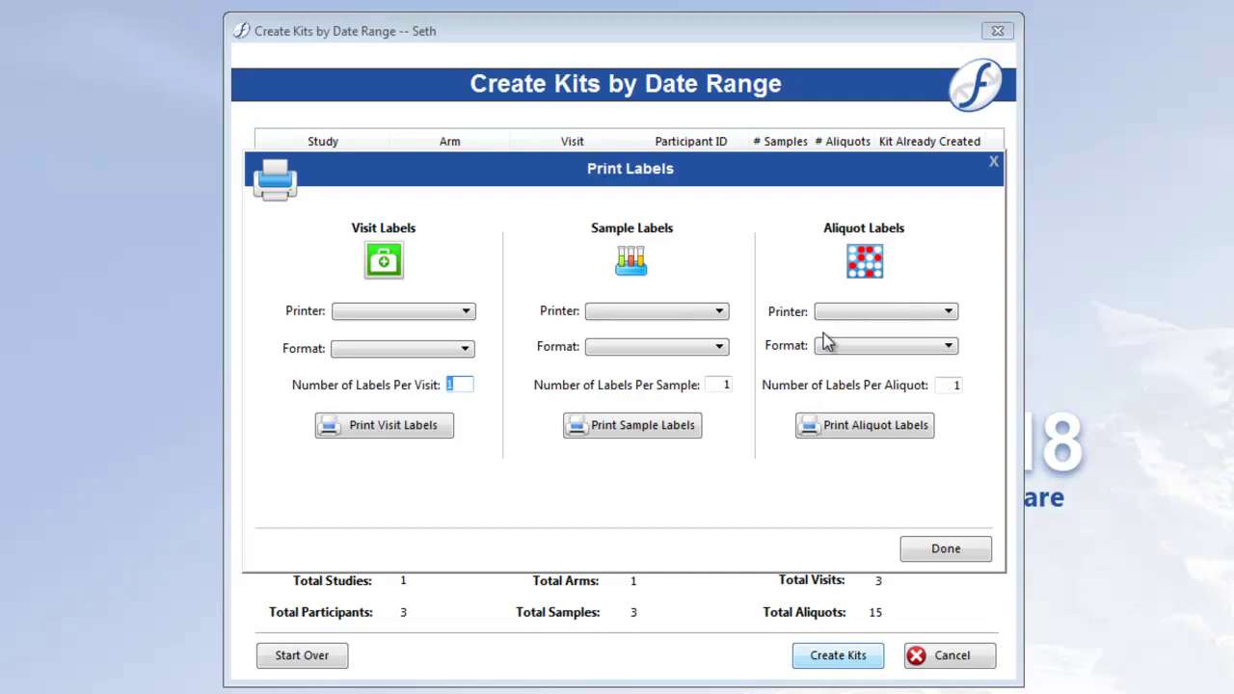
# - Print the sample labels with the Seth Visit Kits format on Microsoft XPS Document Writer and finish label printing
pyautogui.click(719, 346)
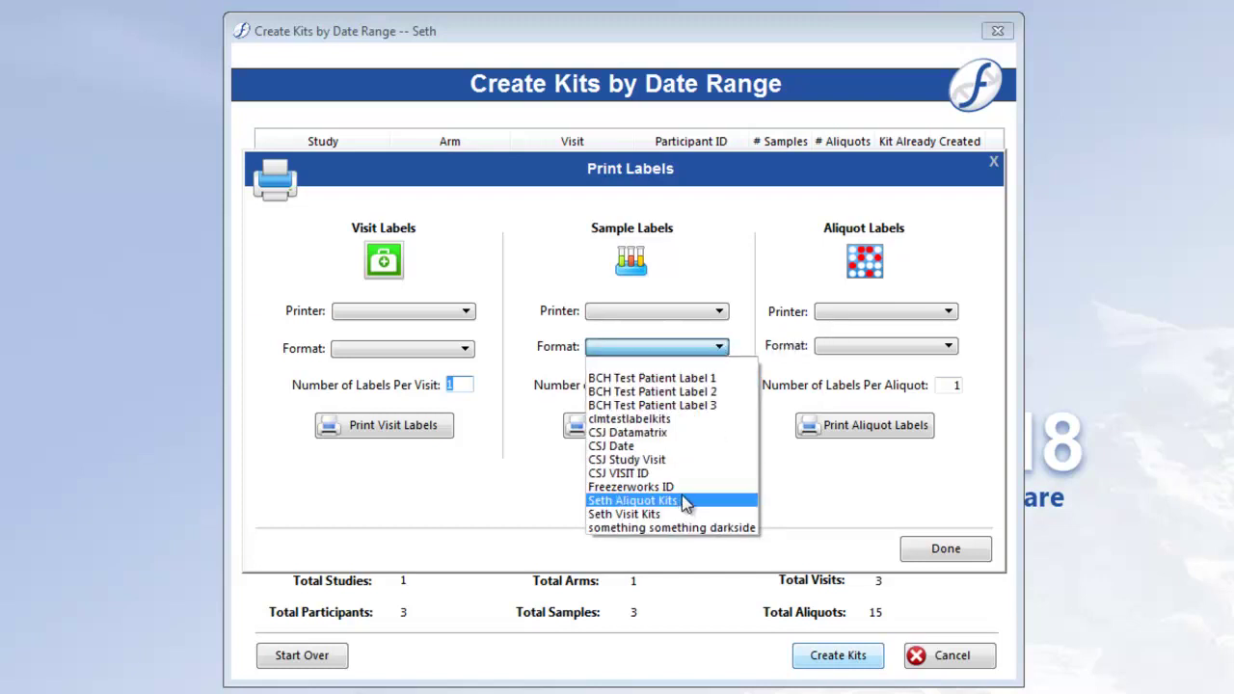
pyautogui.click(687, 514)
pyautogui.click(720, 311)
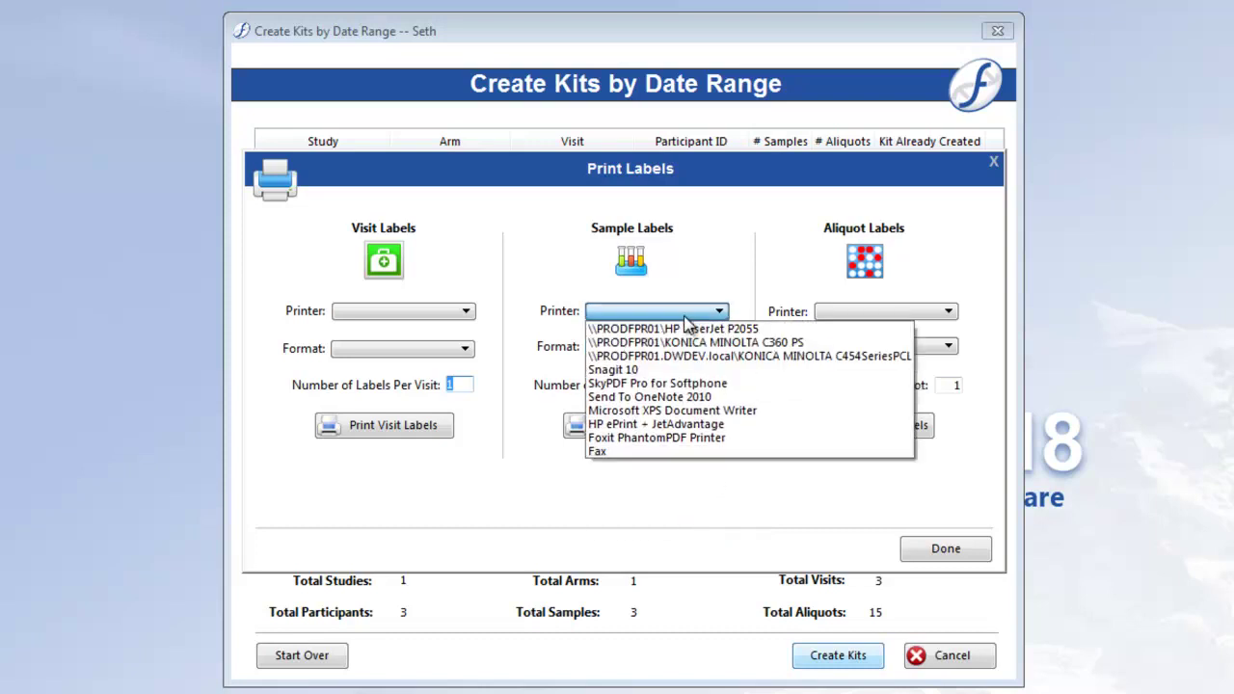
pyautogui.click(692, 415)
pyautogui.click(670, 428)
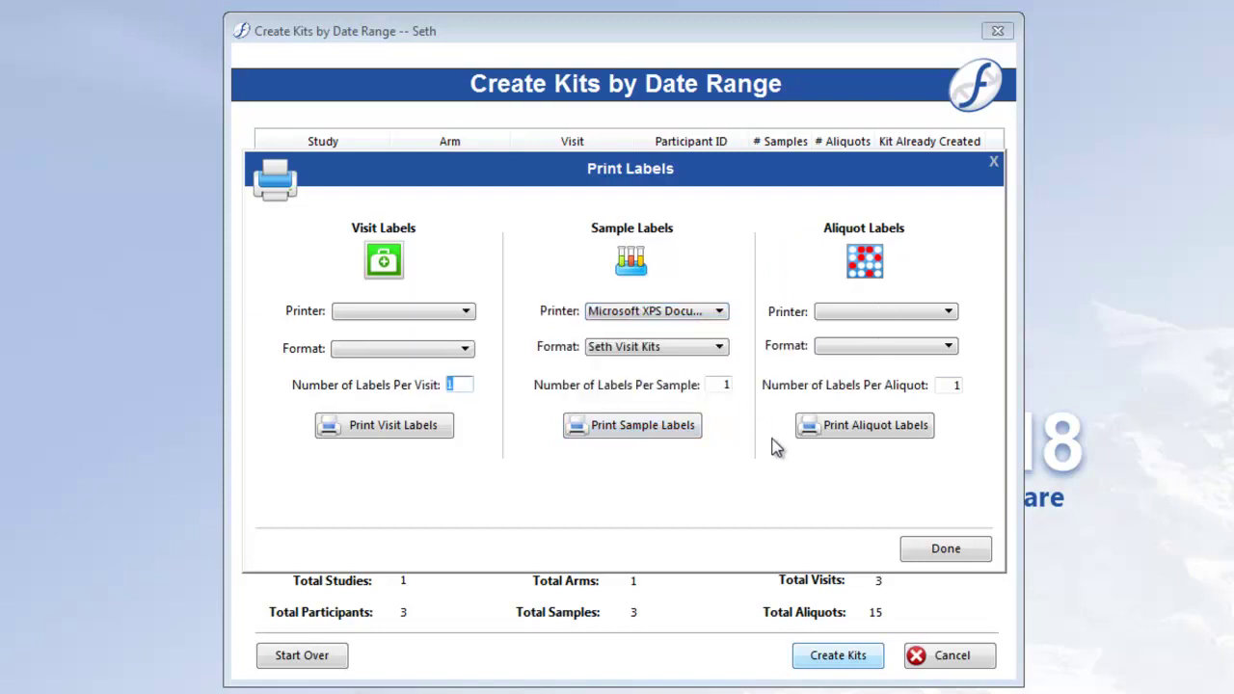
pyautogui.click(943, 548)
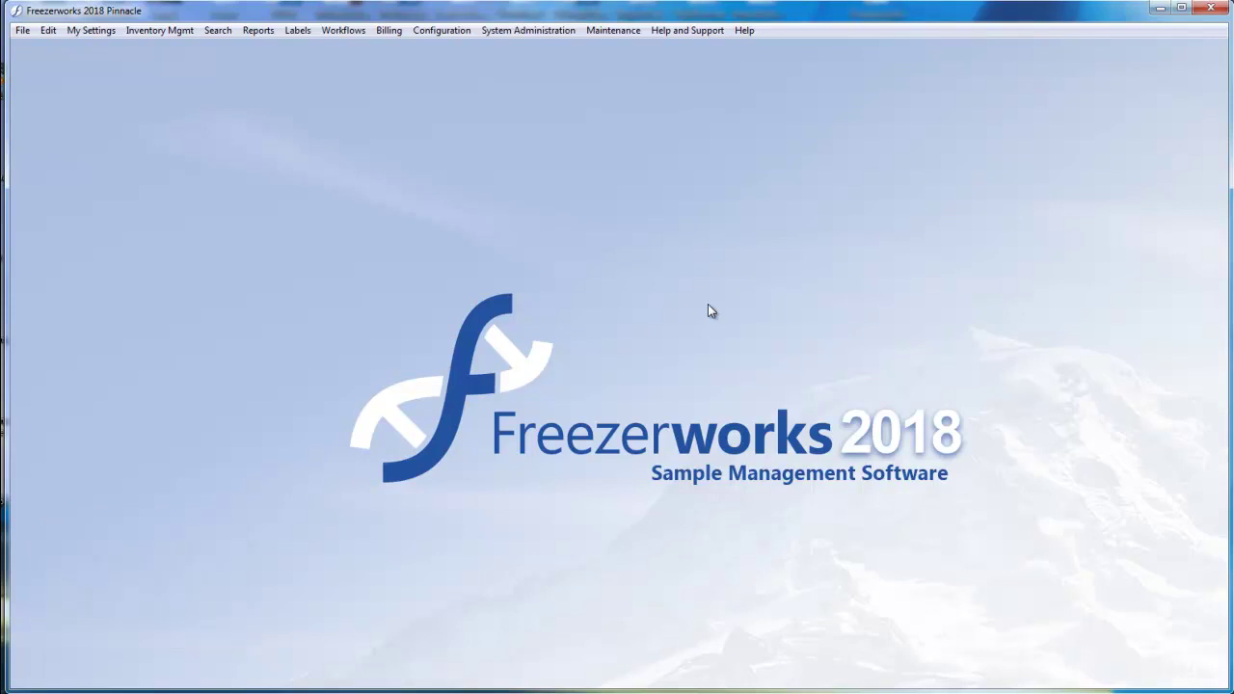
# - View all records, switch to the patient list, and open the second of two same-first-name patients near the end, diagnosed as Spreading
pyautogui.click(218, 30)
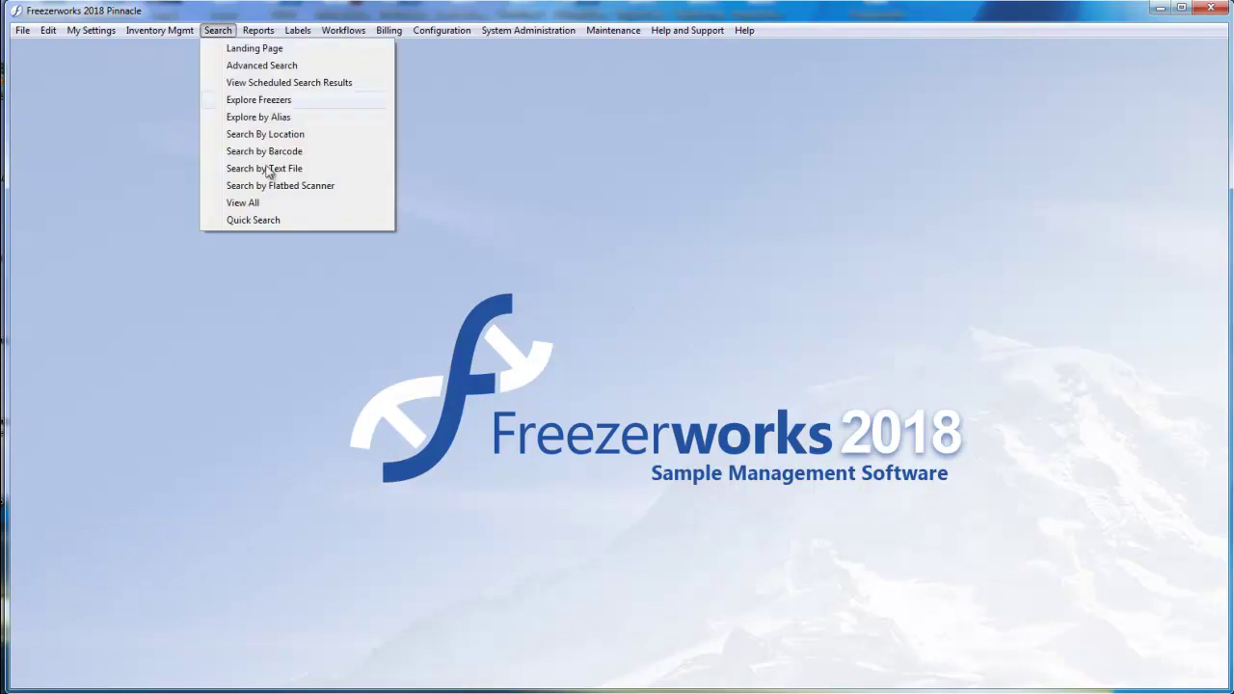
pyautogui.click(243, 202)
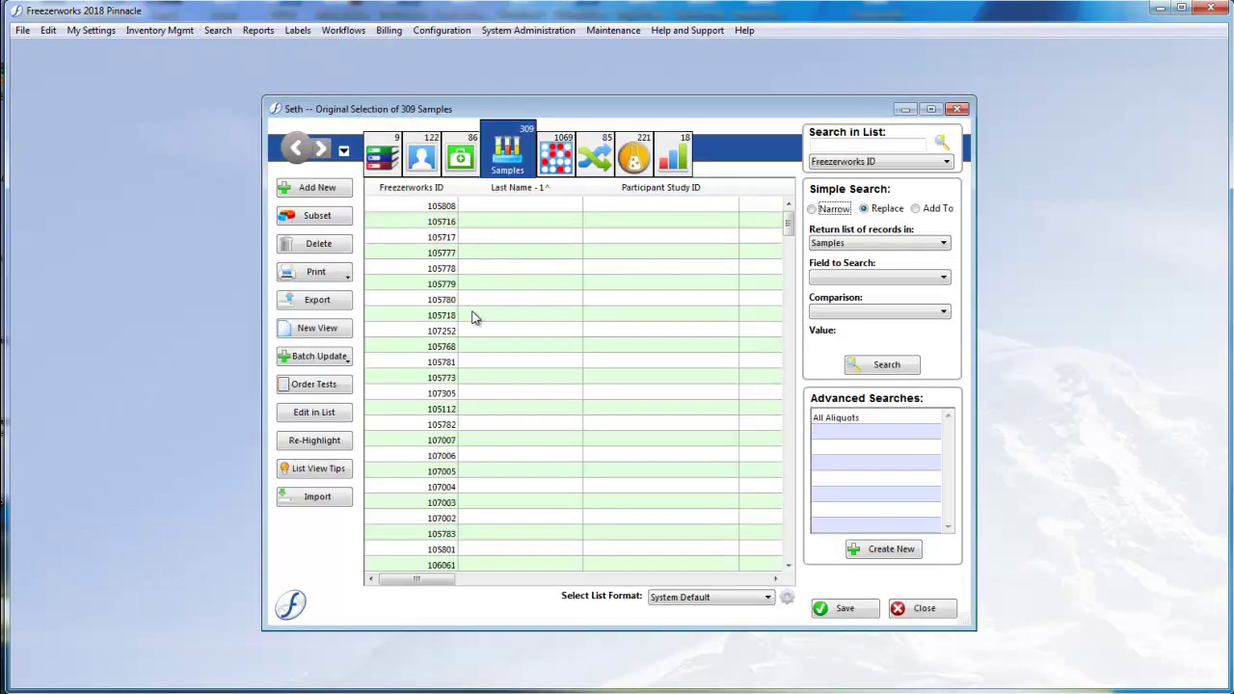
pyautogui.click(403, 157)
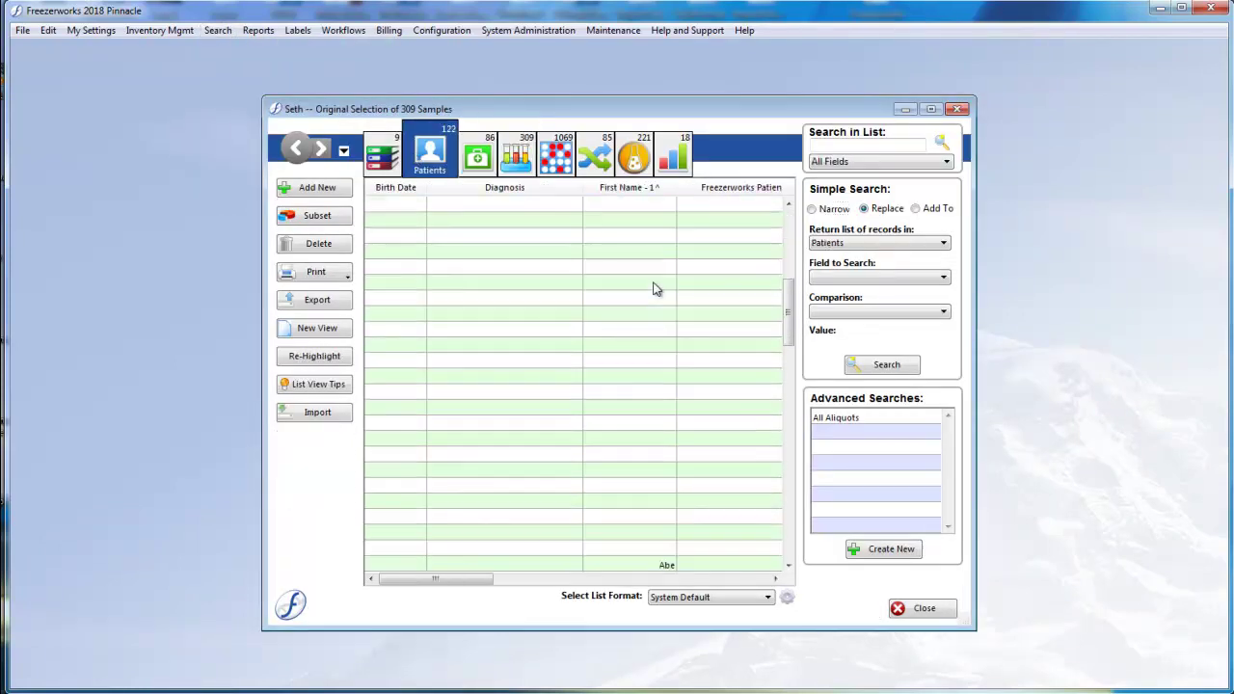
pyautogui.scroll(-14, 675, 385)
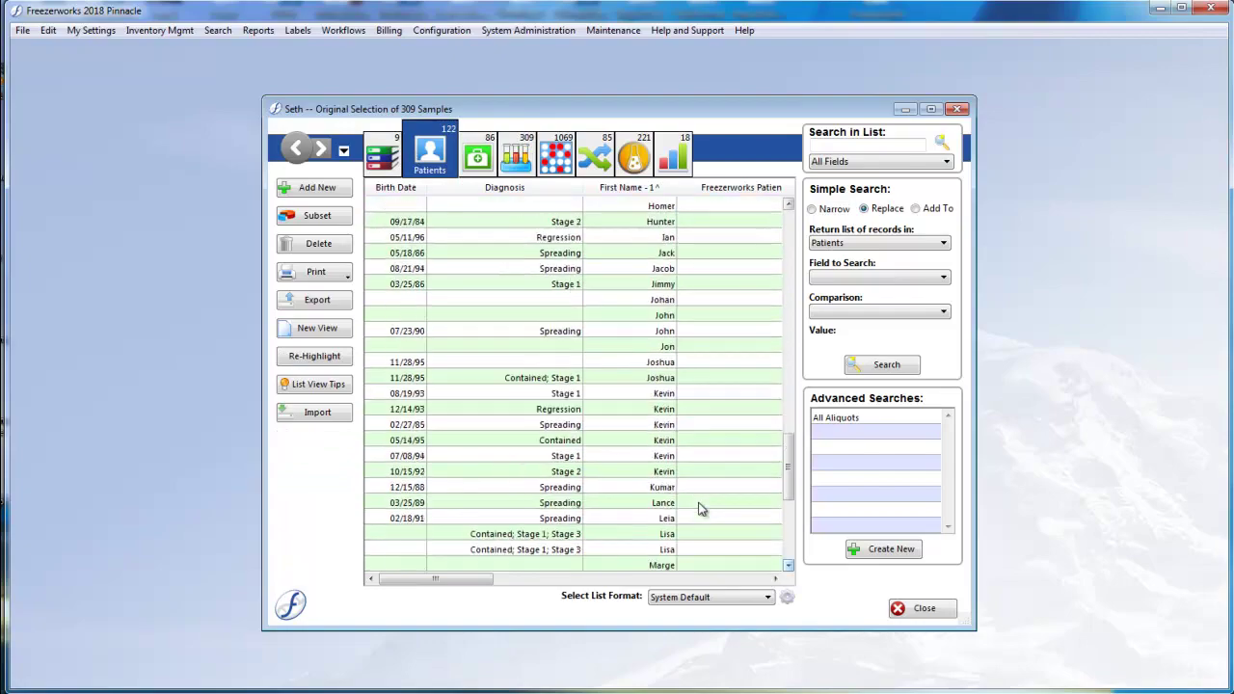
pyautogui.scroll(-4, 701, 509)
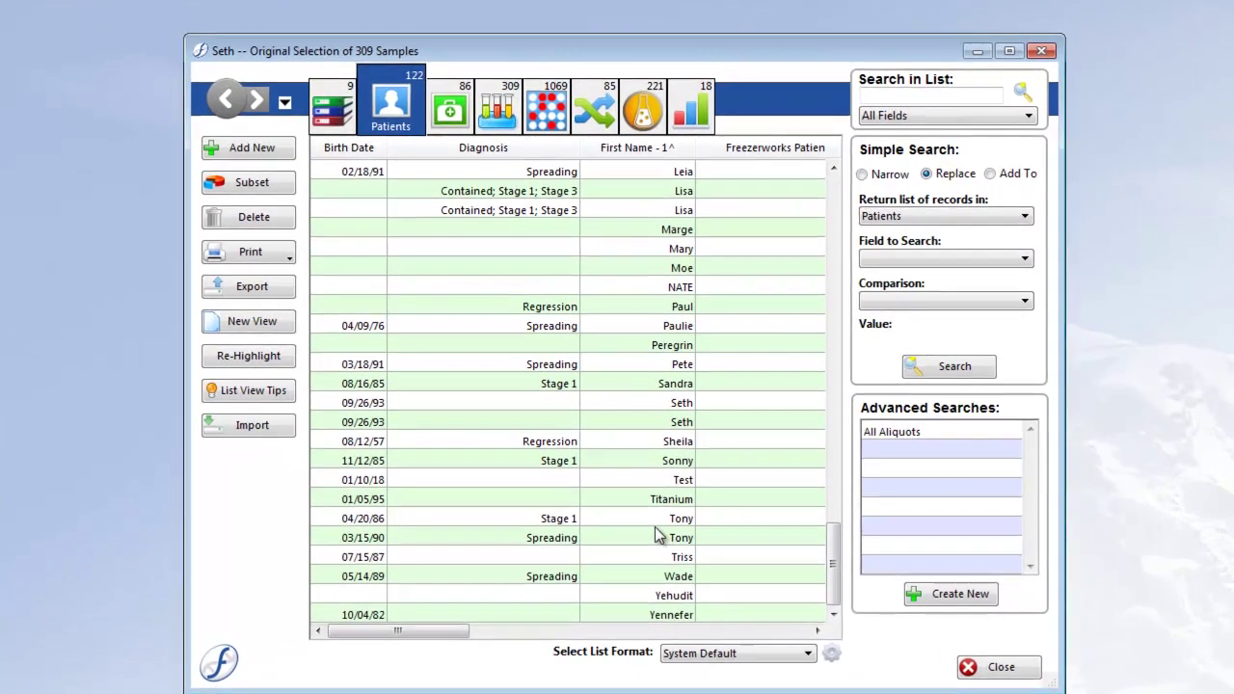
pyautogui.doubleClick(649, 538)
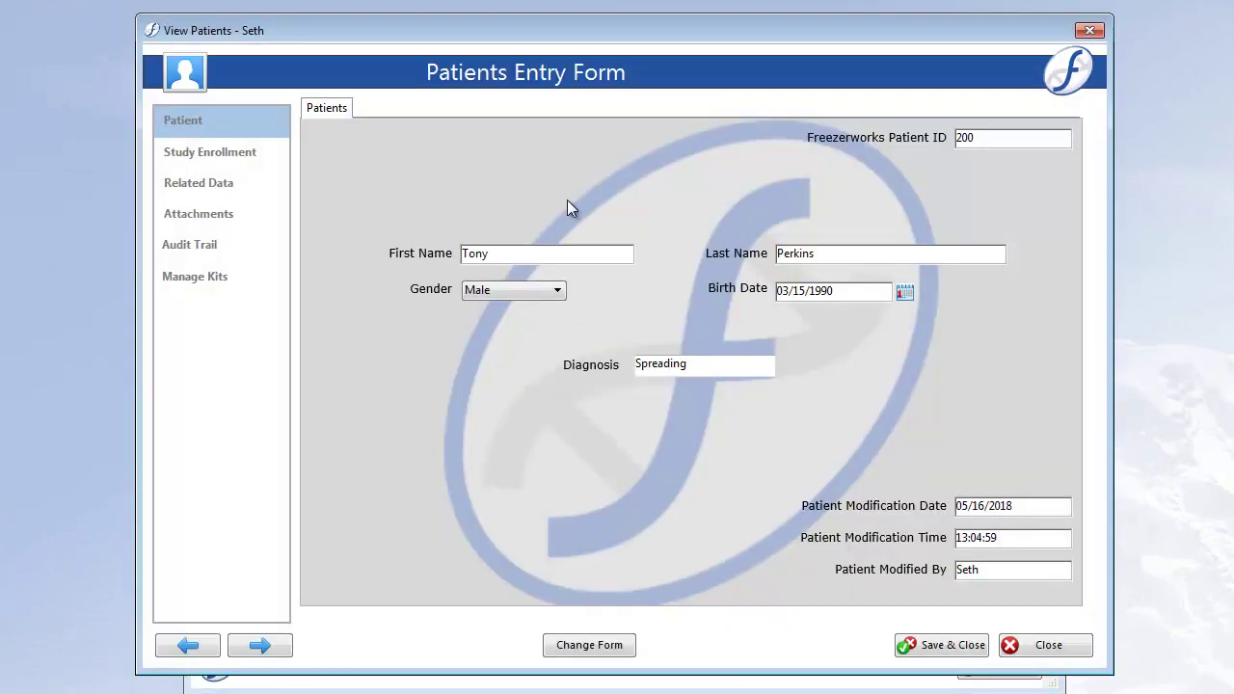
# - Widen the Study-Arm column in the patient's study enrollments and open the Safety and Immune Response - Active Group 2 enrollment
pyautogui.click(213, 154)
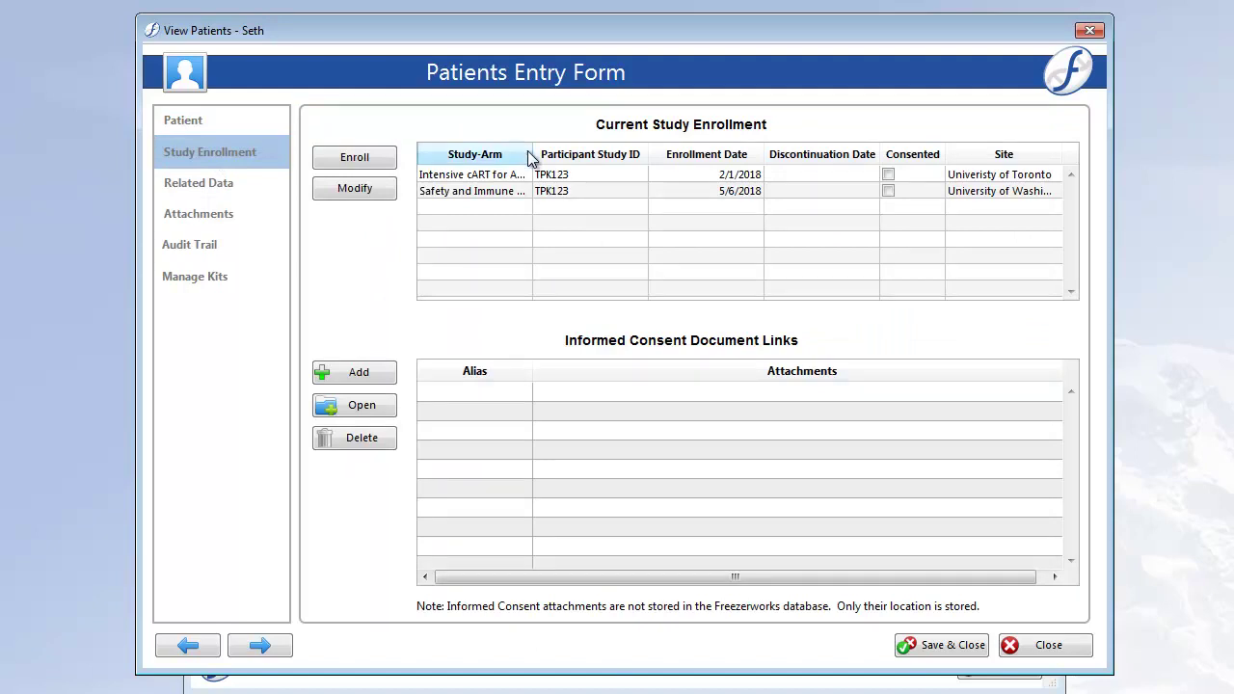
pyautogui.moveTo(533, 153); pyautogui.dragTo(606, 152)
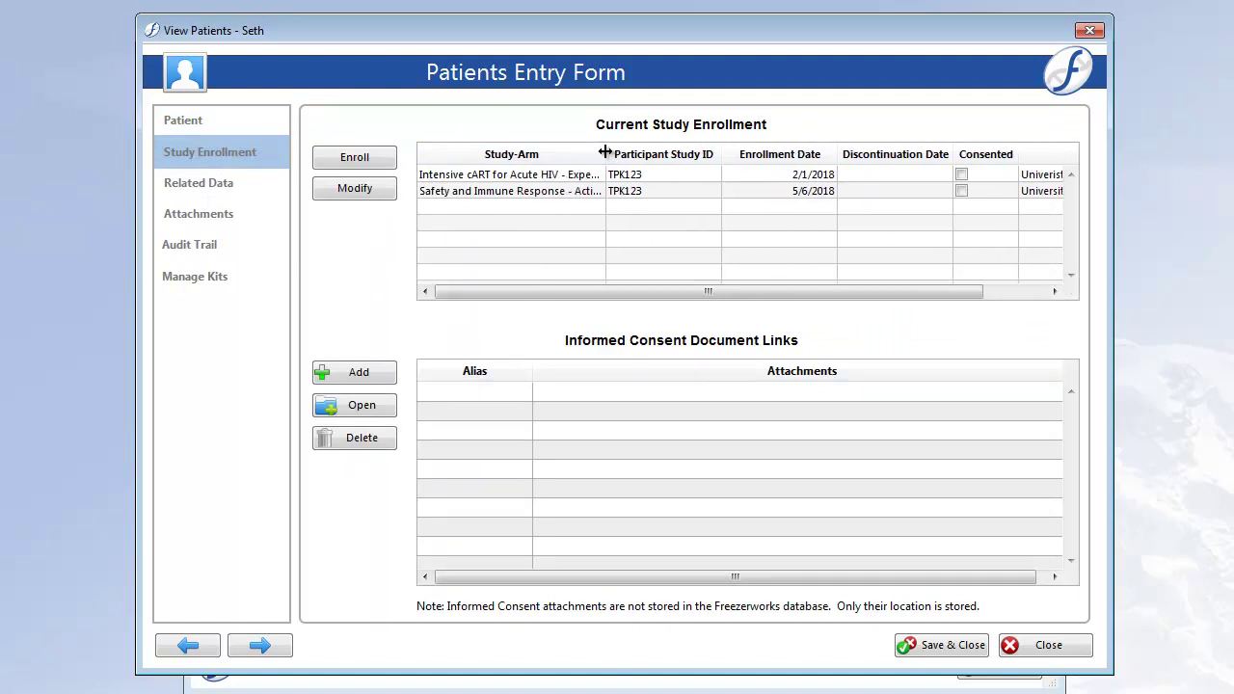
pyautogui.doubleClick(631, 197)
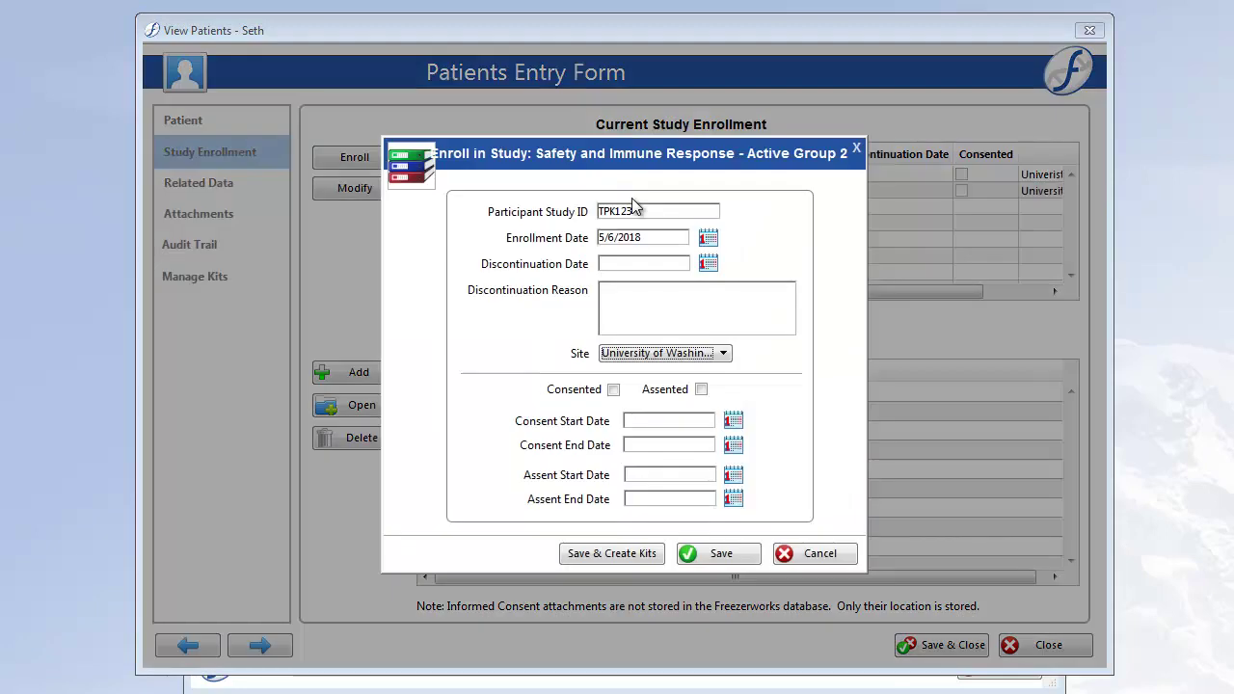
# - Save the enrollment and create kits for the Baseline, Visit 02 and Visit 03 visits
pyautogui.click(638, 554)
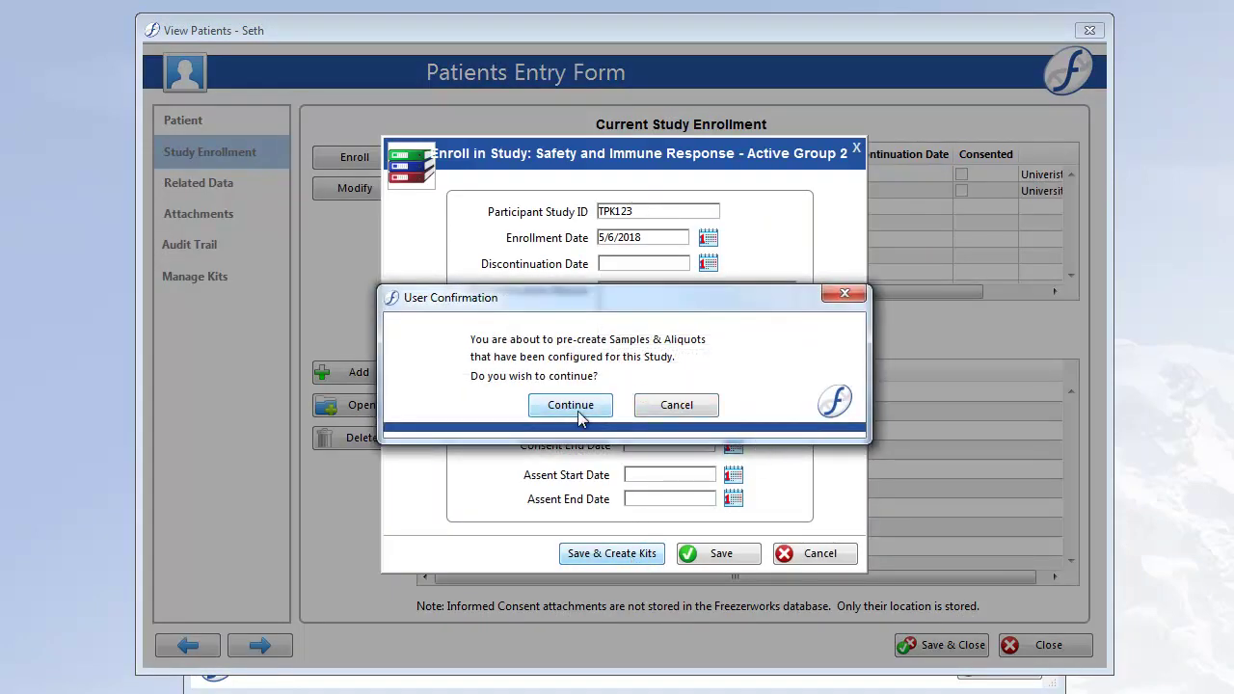
pyautogui.click(571, 406)
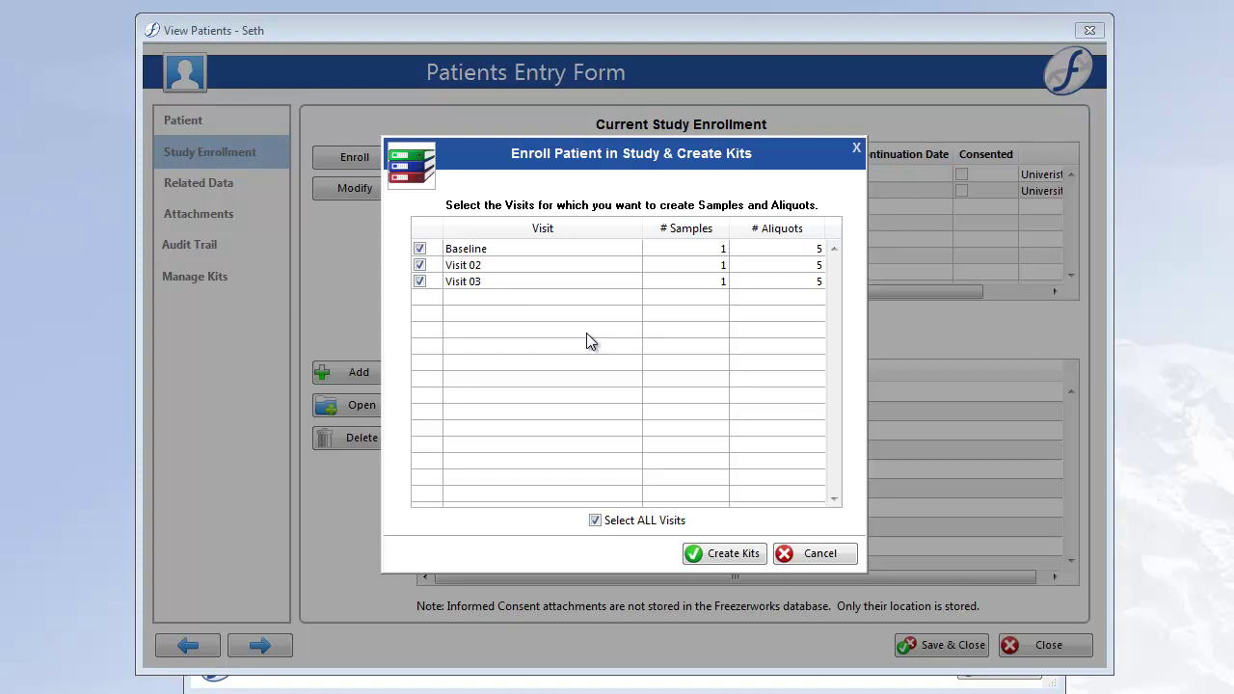
pyautogui.click(734, 555)
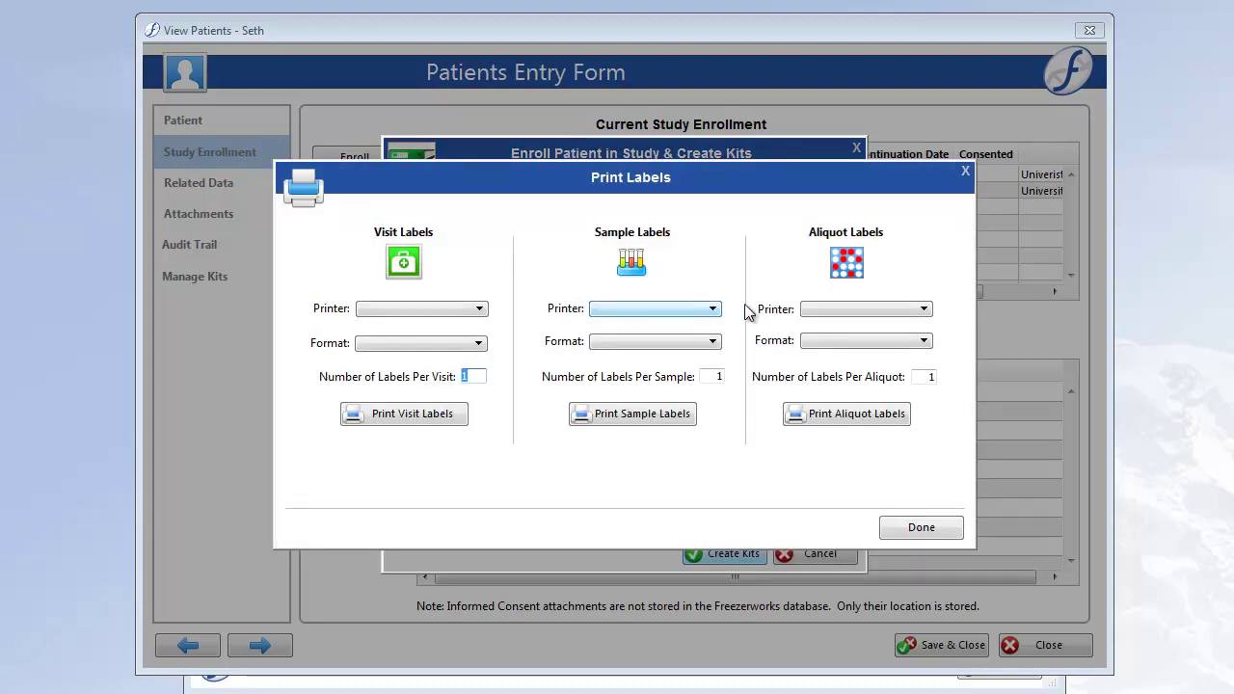
# - Print the aliquot labels with the Seth Aliquot Kits format on Microsoft XPS Document Writer and finish label printing
pyautogui.click(923, 309)
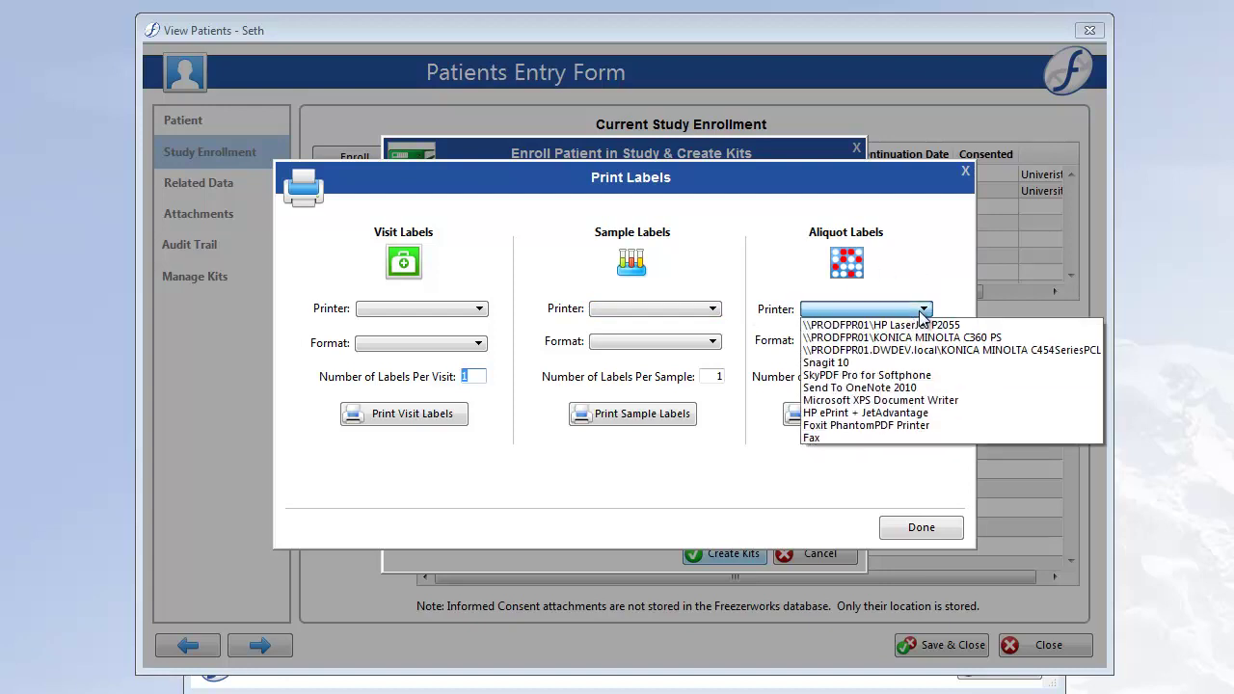
pyautogui.click(916, 408)
pyautogui.click(891, 345)
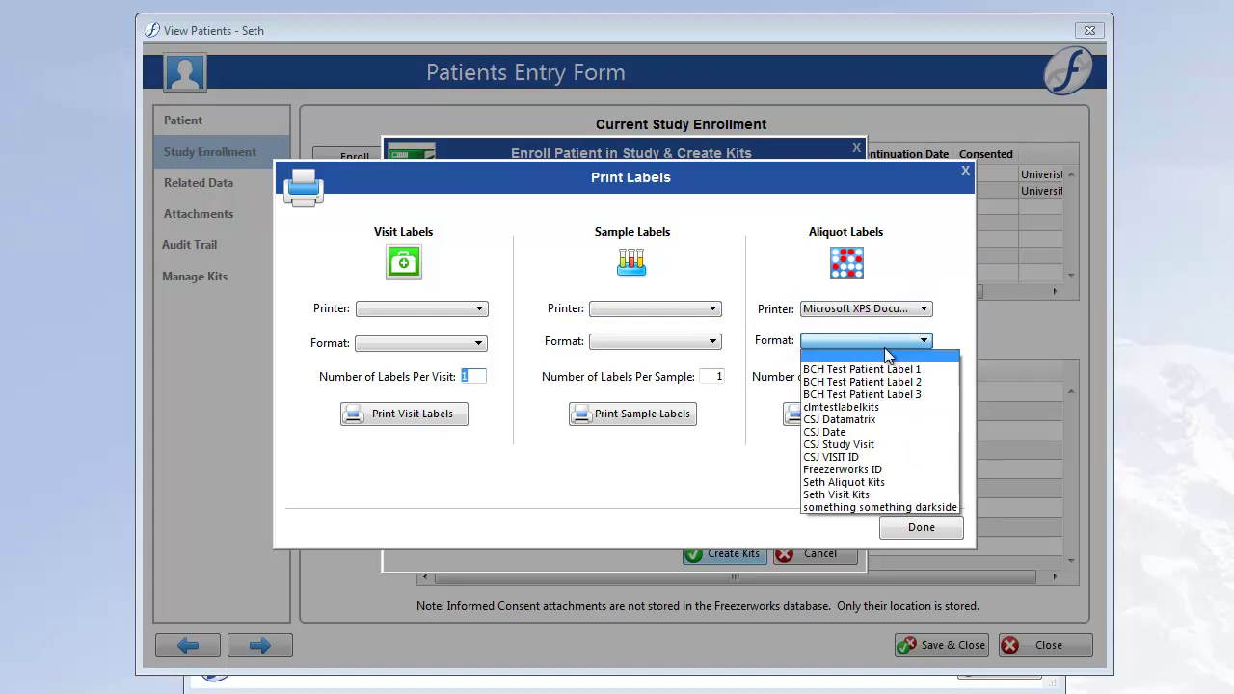
pyautogui.click(889, 481)
pyautogui.click(882, 421)
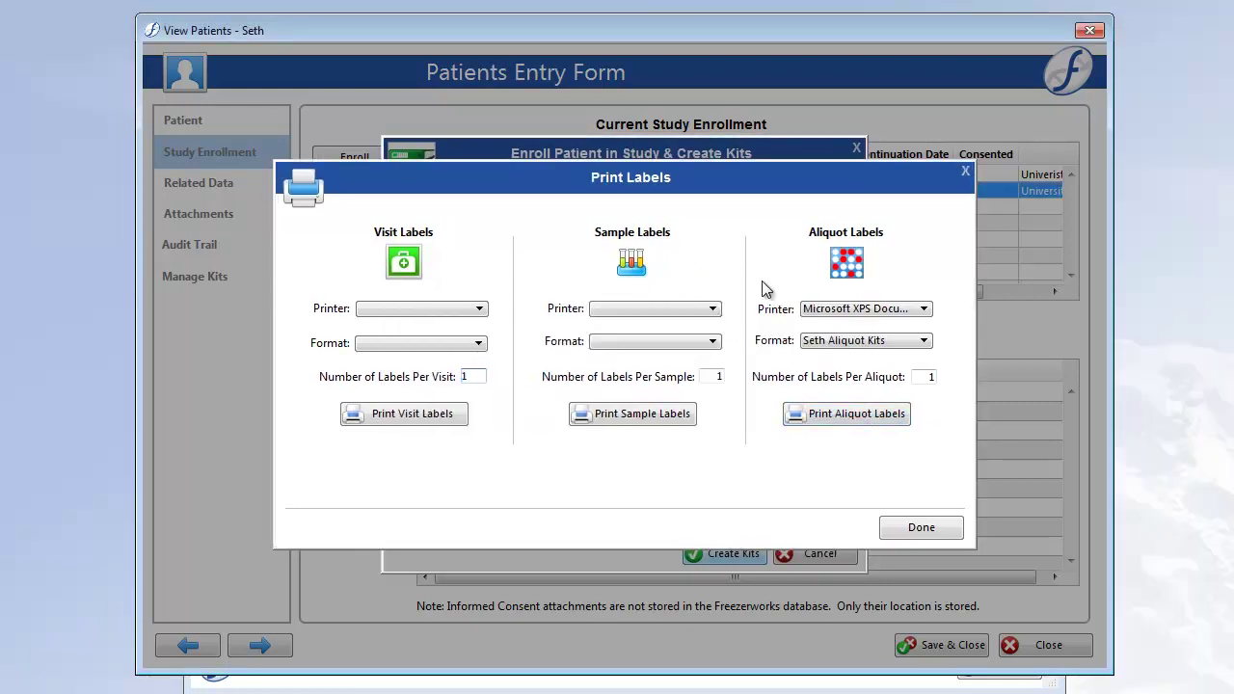
pyautogui.click(921, 528)
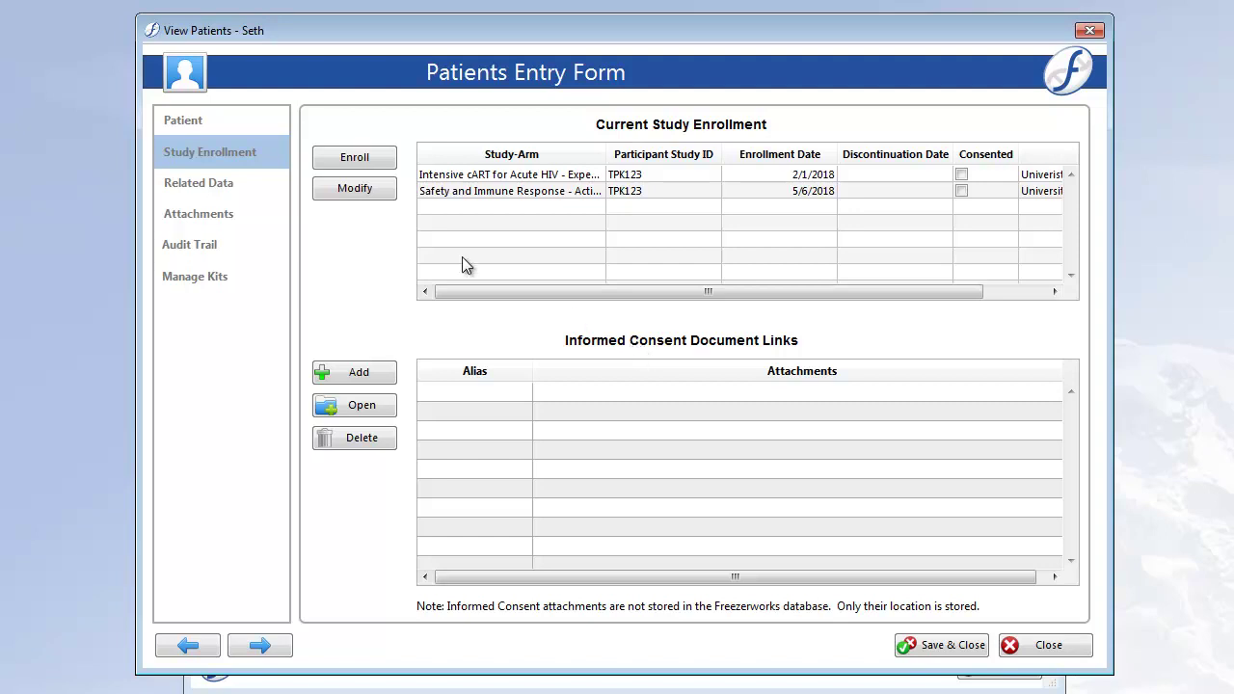
# - Select the patient's Visit 03, Visit 02 and Baseline kits in kit management and open label printing for them
pyautogui.click(218, 280)
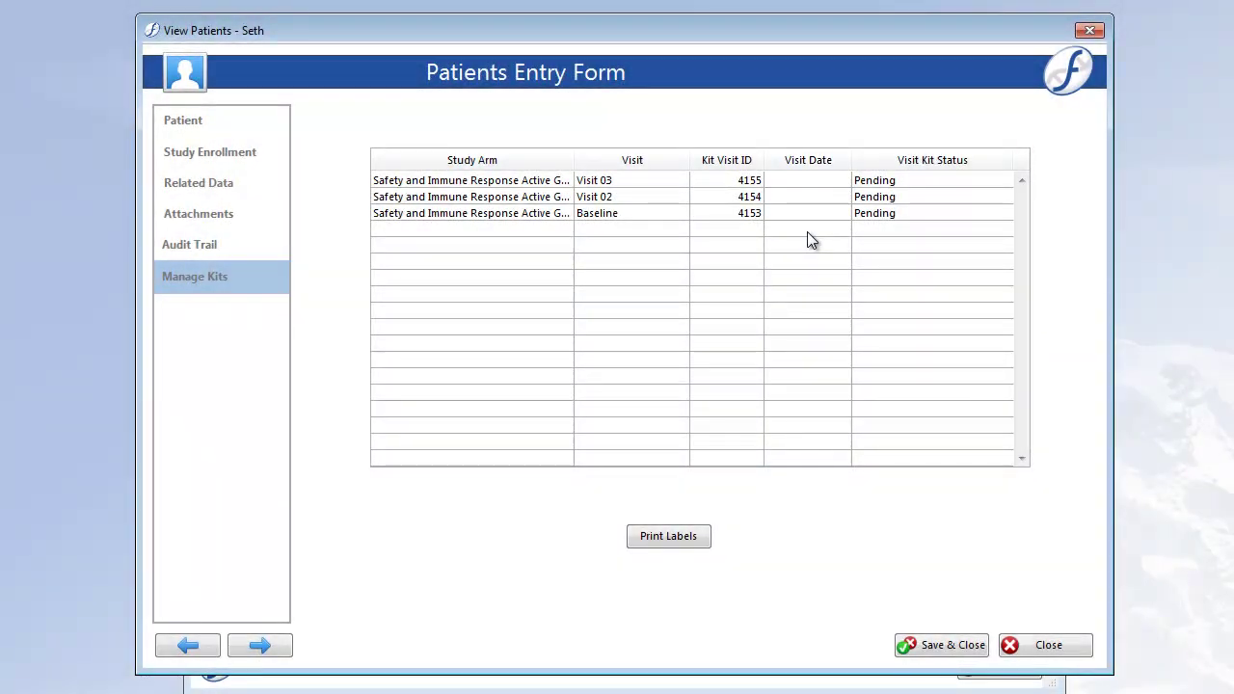
pyautogui.click(655, 182)
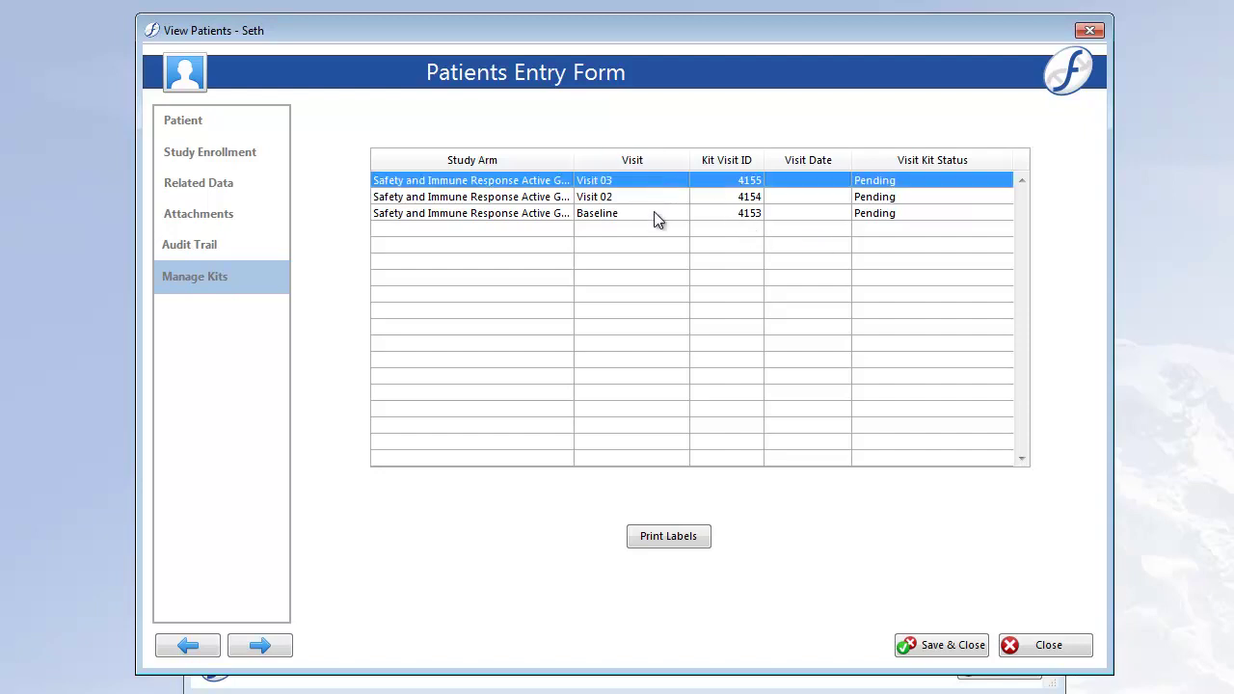
pyautogui.keyDown('shift'); pyautogui.click(654, 213); pyautogui.keyUp('shift')
pyautogui.click(655, 539)
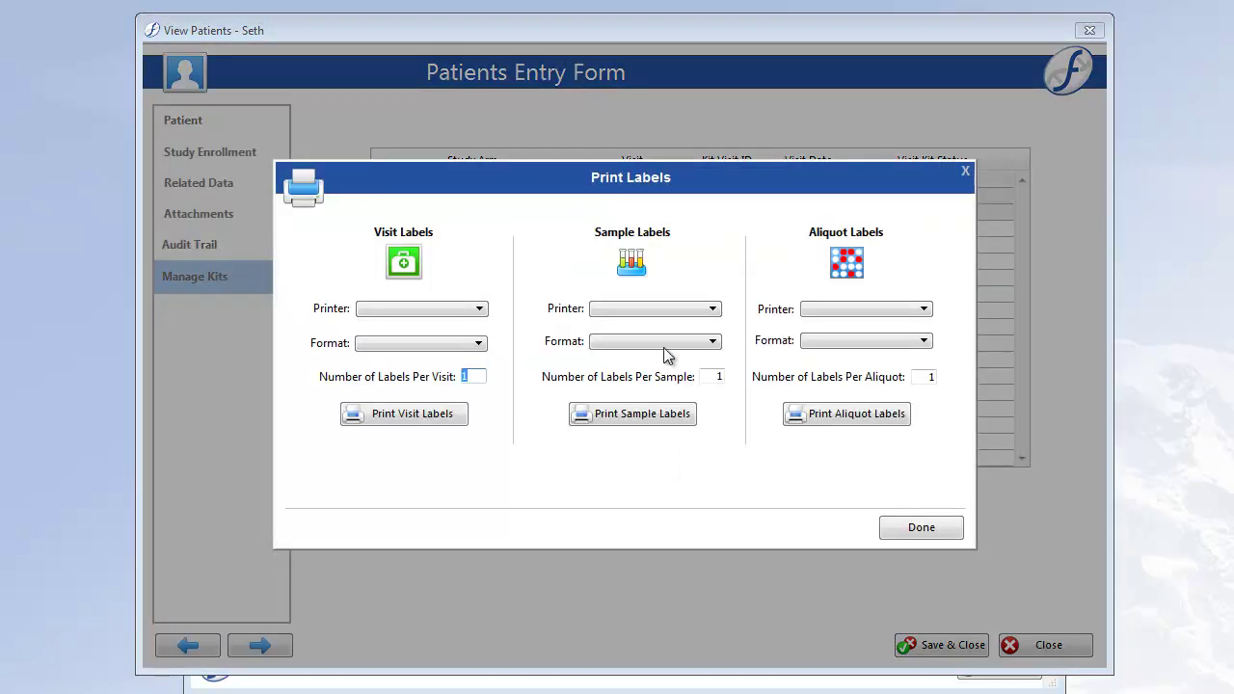